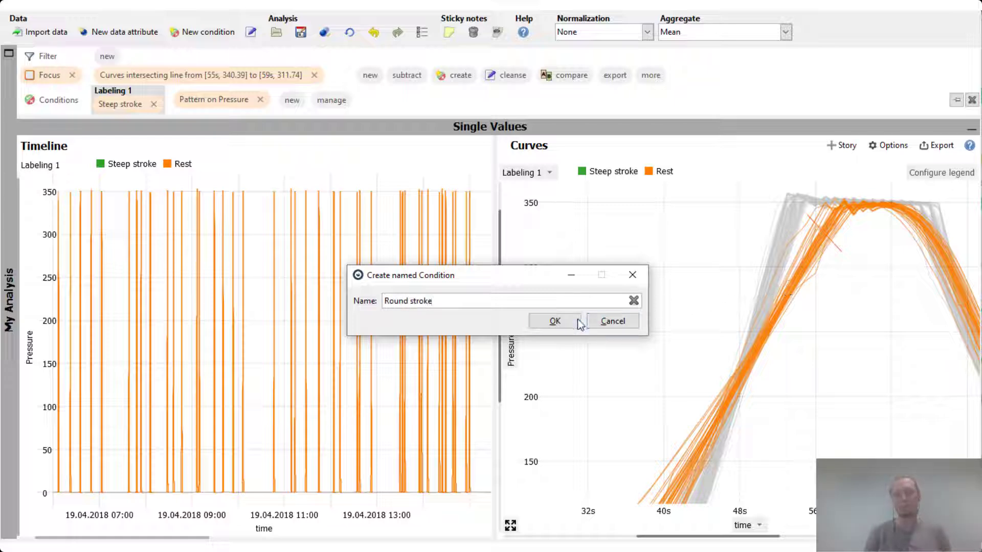
Create the named condition "Round stroke" from the focused curves.
{"action": "left_click", "coordinate": [552, 321]}
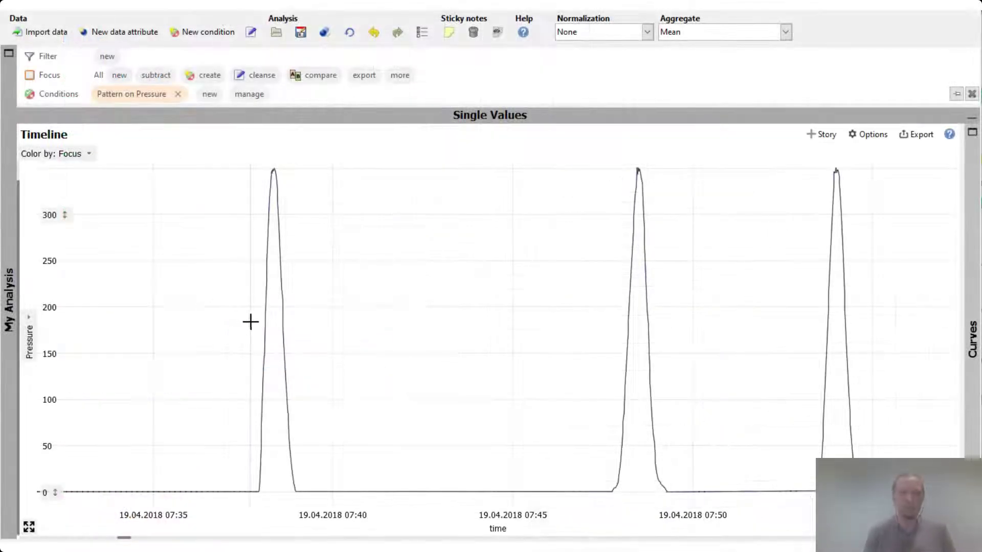
Select the stroke from about 07:37:49 to 07:39:05 in the Pressure timeline, search for similar patterns and raise the distance threshold.
{"action": "left_click_drag", "start_coordinate": [256, 323], "coordinate": [300, 332]}
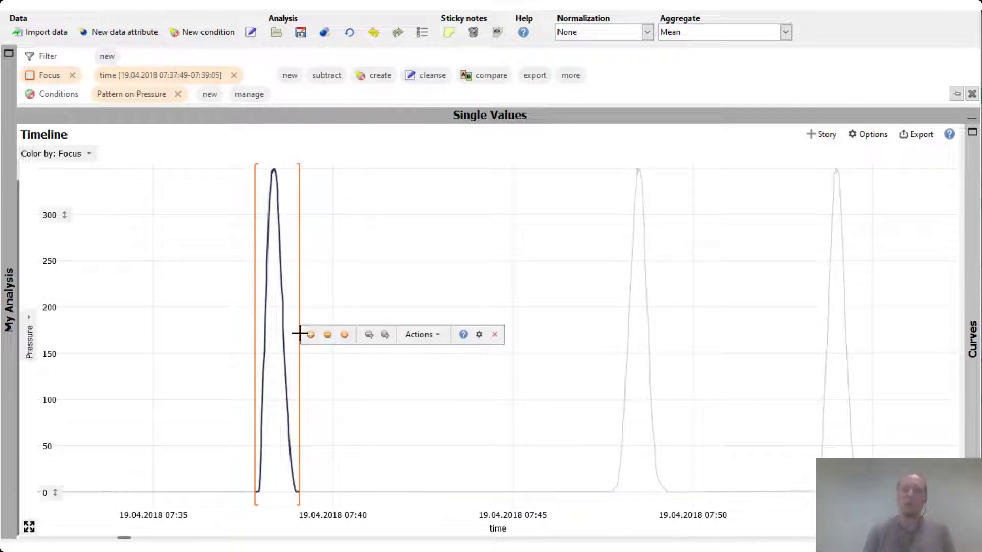
{"action": "left_click", "coordinate": [420, 334]}
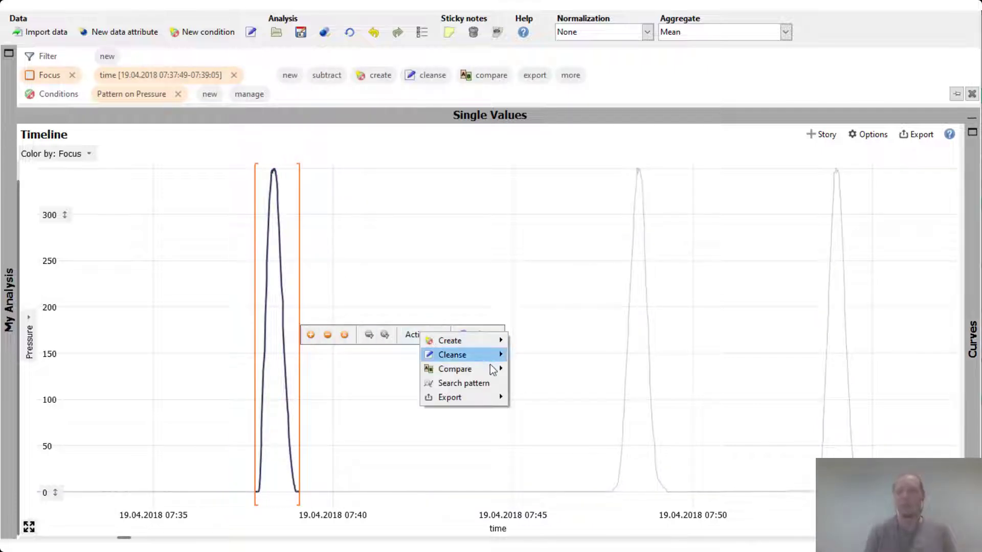
{"action": "left_click", "coordinate": [499, 384]}
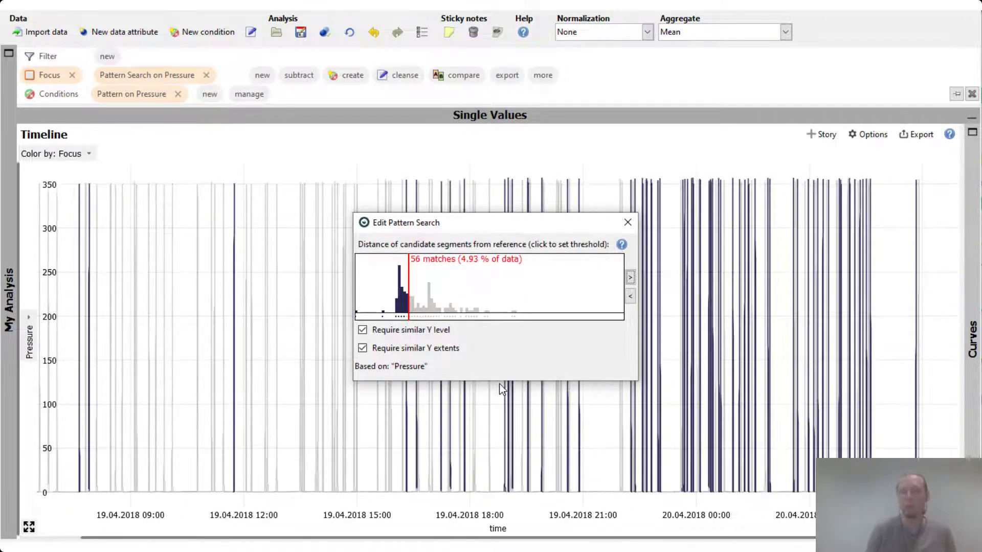
{"action": "left_click", "coordinate": [541, 292]}
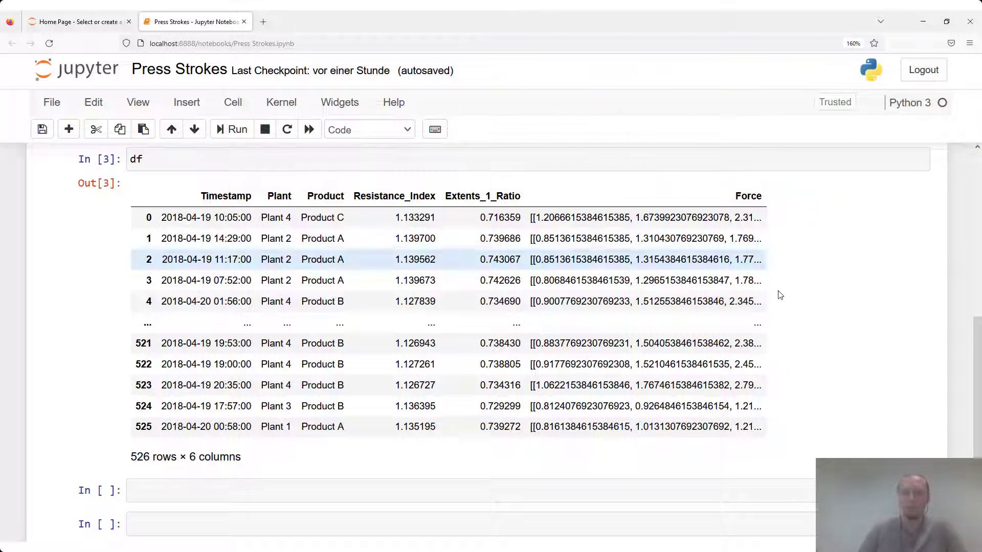
Run the notebook cell that imports visplorepy, starts Visplore and sends it the dataframe df.
{"action": "scroll", "coordinate": [780, 302], "scroll_direction": "down", "scroll_amount": 3}
{"action": "left_click", "coordinate": [387, 421]}
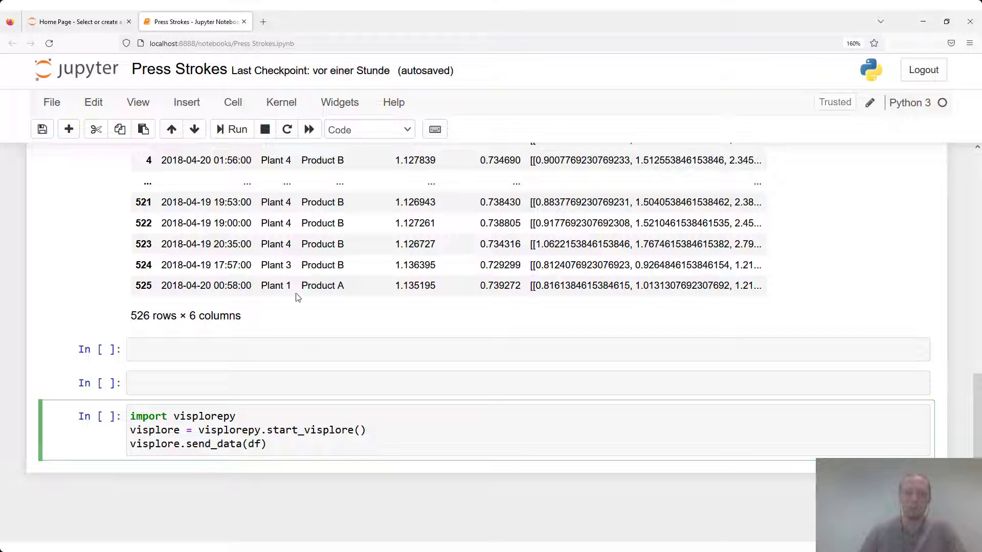
{"action": "left_click", "coordinate": [240, 132]}
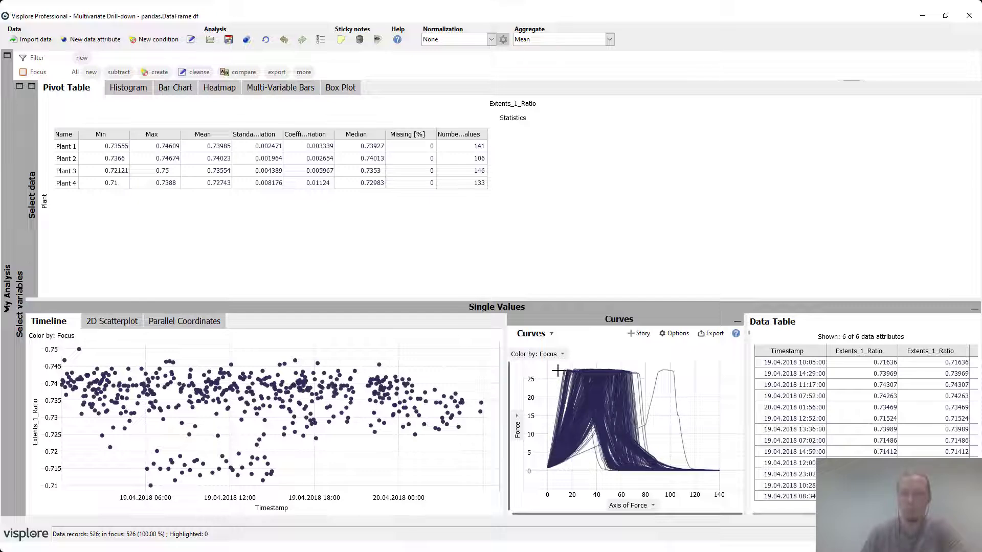
Focus the steep force curves crossing a line from [7.981, 27.222] to [16.752, 23.611] and label them "my label" in new labeling "Labeling 1".
{"action": "left_click_drag", "start_coordinate": [557, 370], "coordinate": [567, 384]}
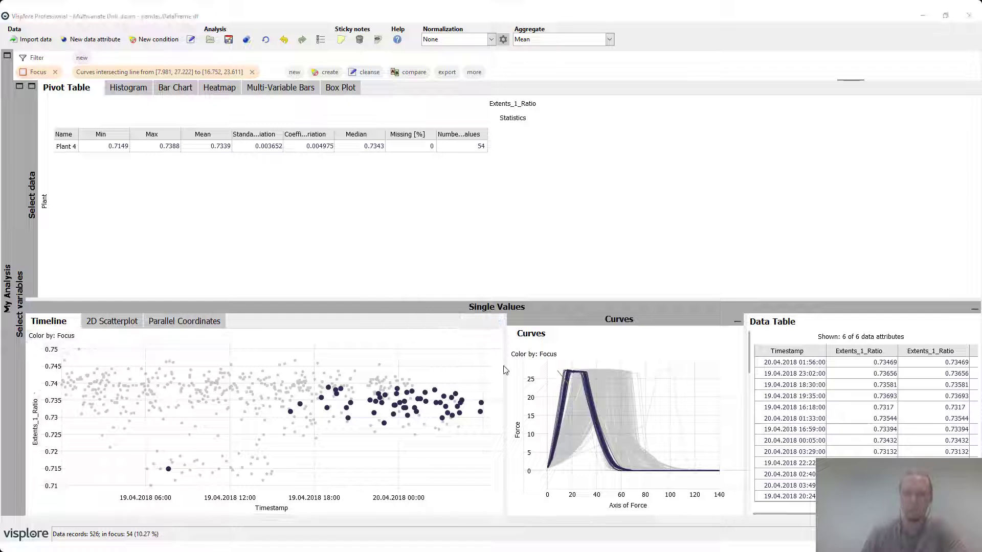
{"action": "left_click", "coordinate": [563, 377]}
{"action": "left_click", "coordinate": [657, 384]}
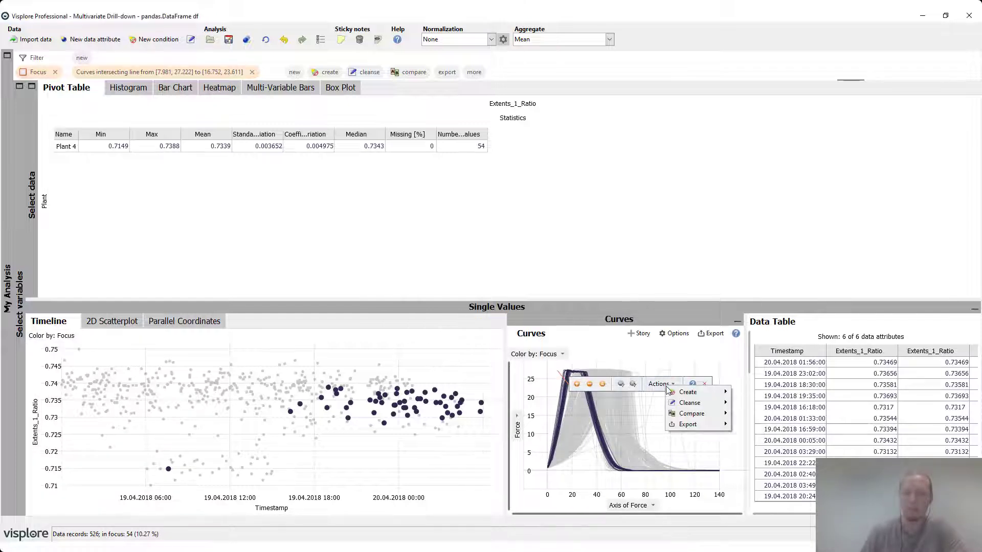
{"action": "mouse_move", "coordinate": [694, 395]}
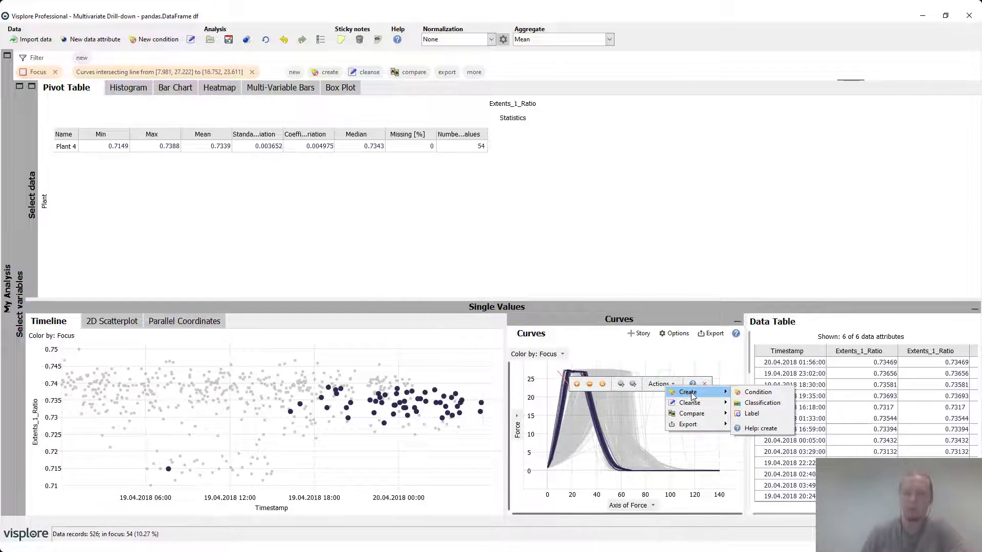
{"action": "left_click", "coordinate": [752, 413]}
{"action": "type", "text": "my label"}
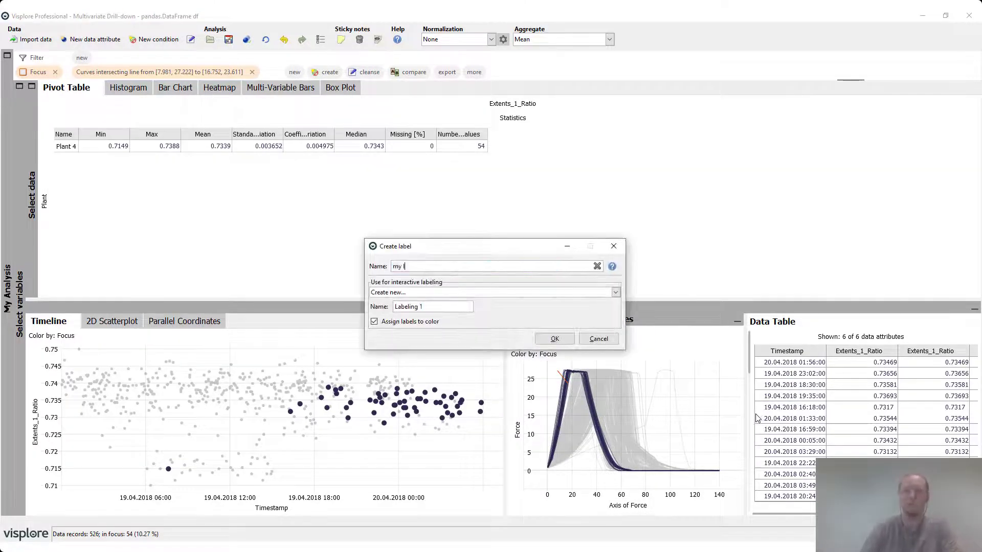
{"action": "left_click", "coordinate": [554, 339]}
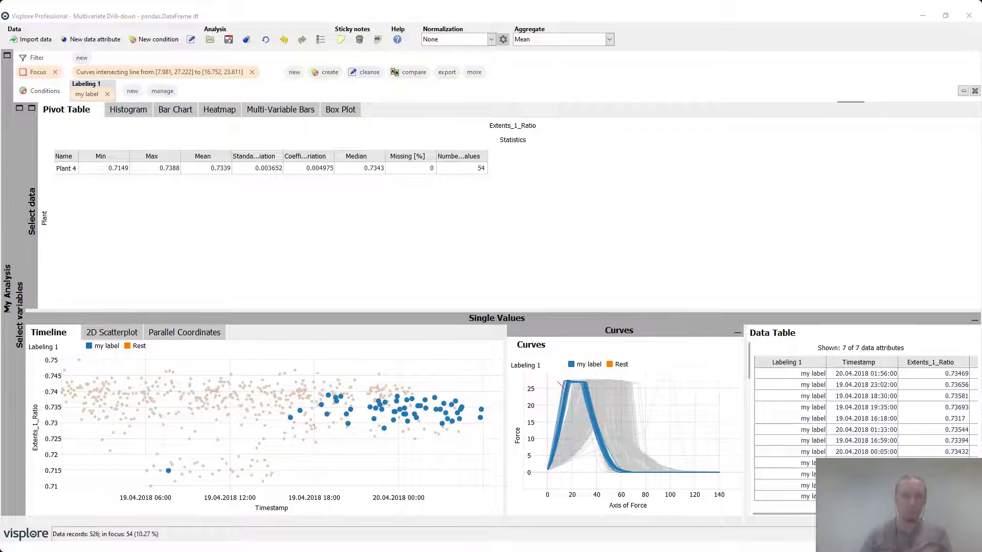
Switch to the Press_files folder in File Explorer and open Case 1.csv from Force_Curves to inspect its curve data.
{"action": "key", "text": "alt+Tab"}
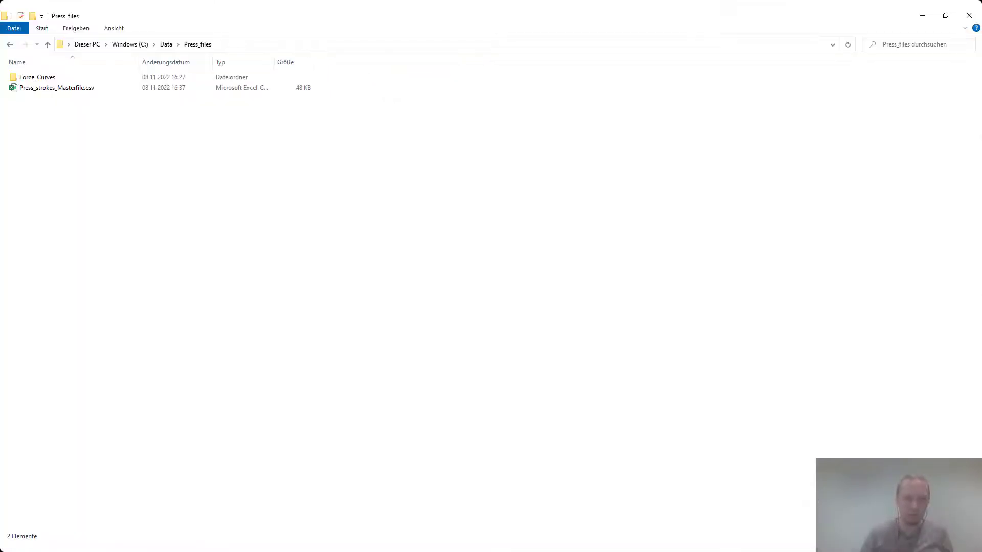
{"action": "double_click", "coordinate": [57, 78]}
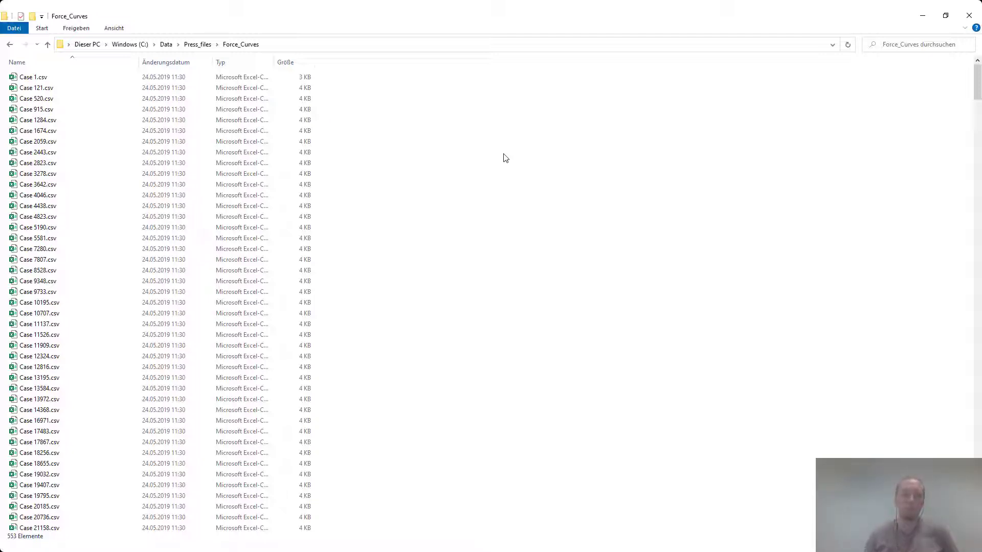
{"action": "double_click", "coordinate": [82, 76]}
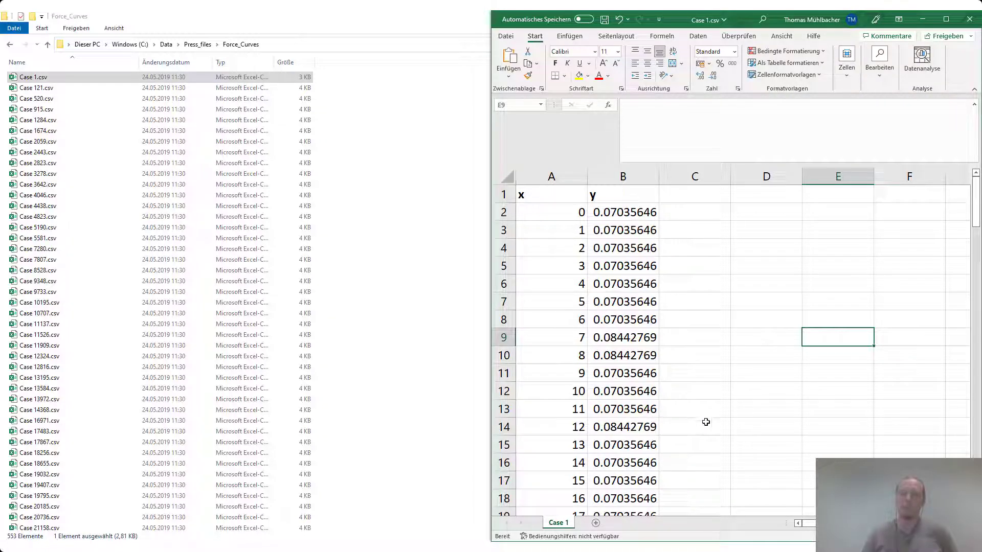
Return to the Press_files folder and open Press_strokes_Masterfile.csv to examine how its rows reference the curve files.
{"action": "left_click", "coordinate": [197, 45]}
{"action": "left_click", "coordinate": [73, 92]}
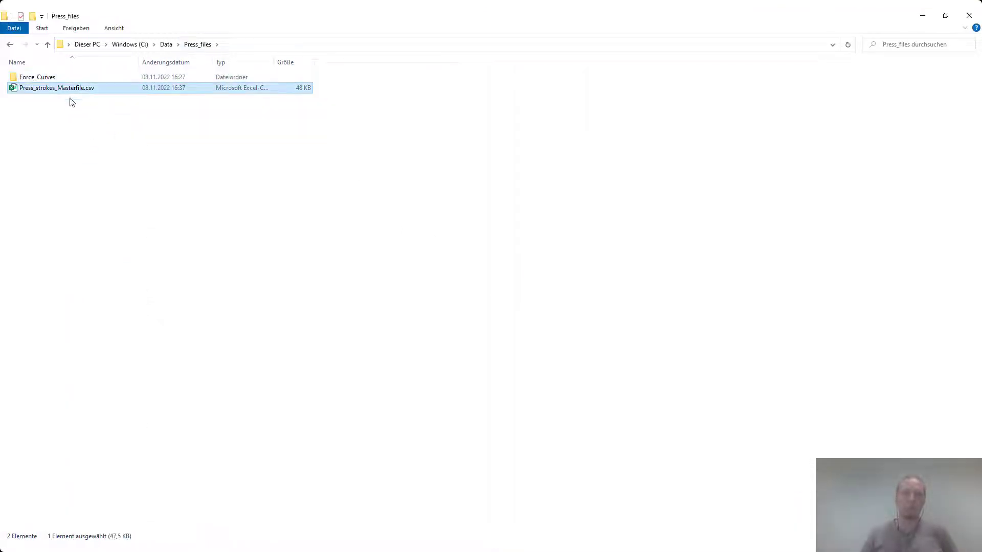
{"action": "double_click", "coordinate": [69, 92]}
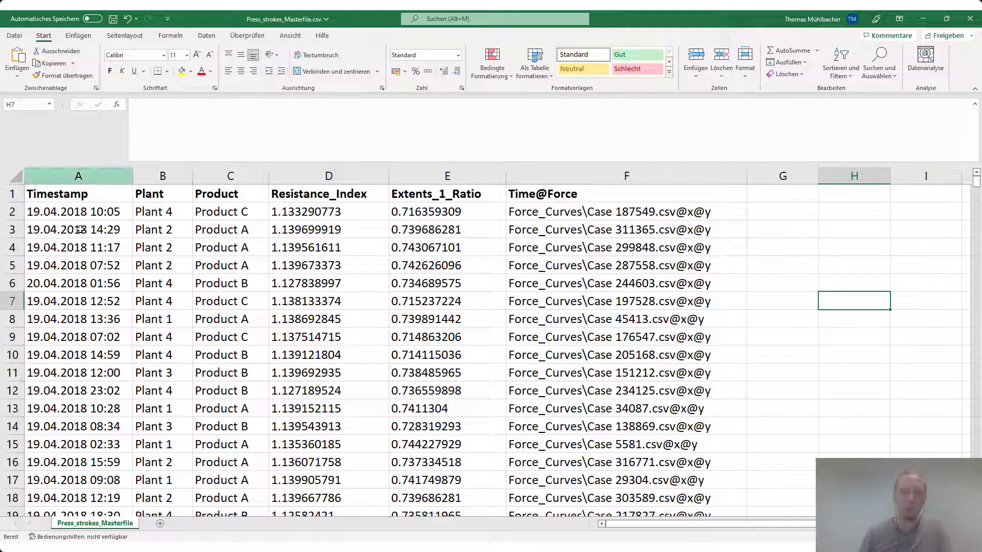
Switch to the empty Visplore window and import Press_strokes_Masterfile.csv from Press_files, widening the import preview to check all column types.
{"action": "left_click", "coordinate": [214, 548]}
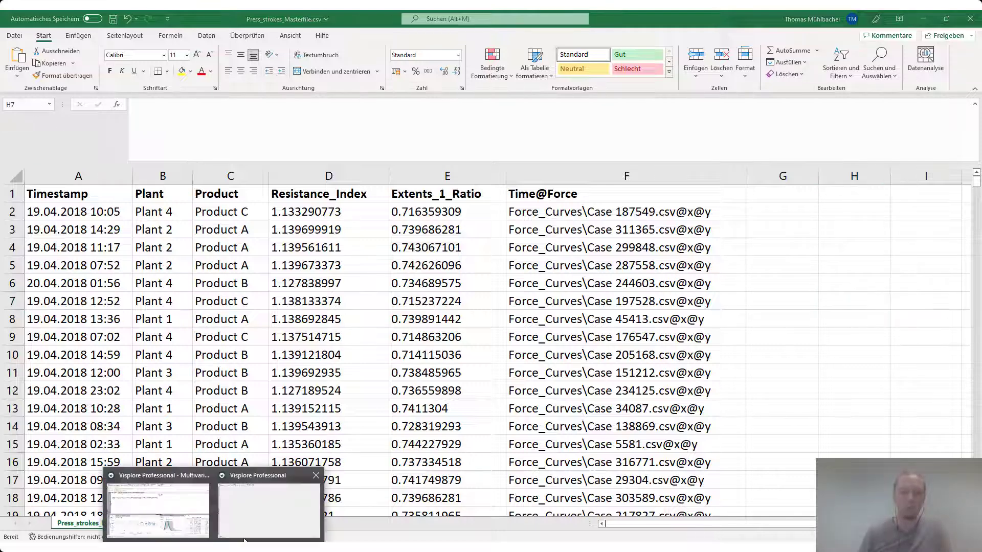
{"action": "left_click", "coordinate": [262, 518]}
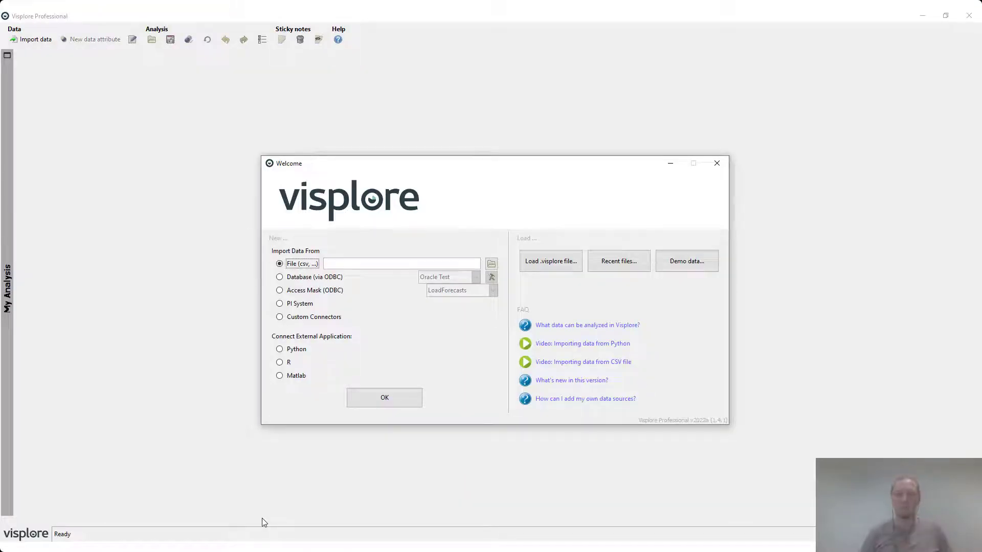
{"action": "left_click", "coordinate": [492, 264]}
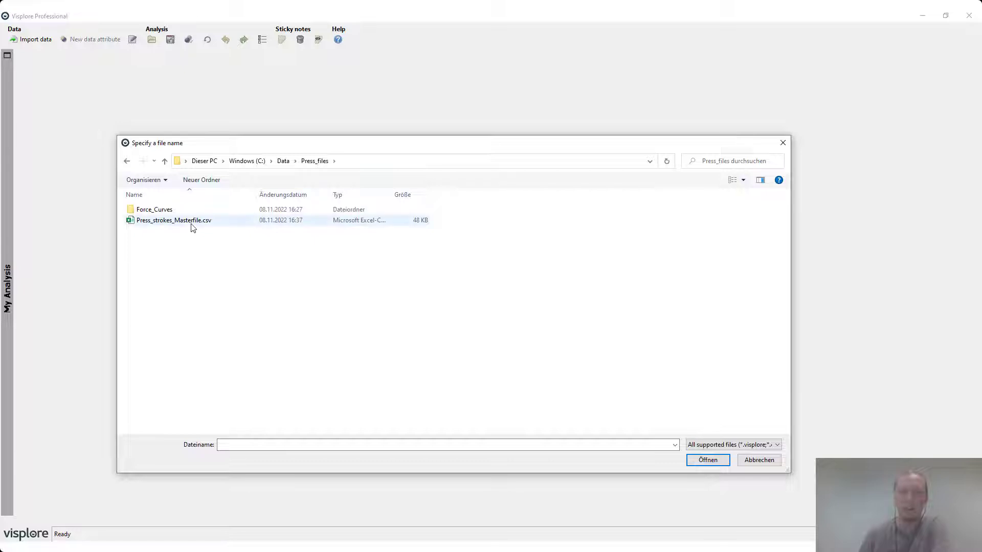
{"action": "left_click", "coordinate": [192, 224]}
{"action": "double_click", "coordinate": [192, 224]}
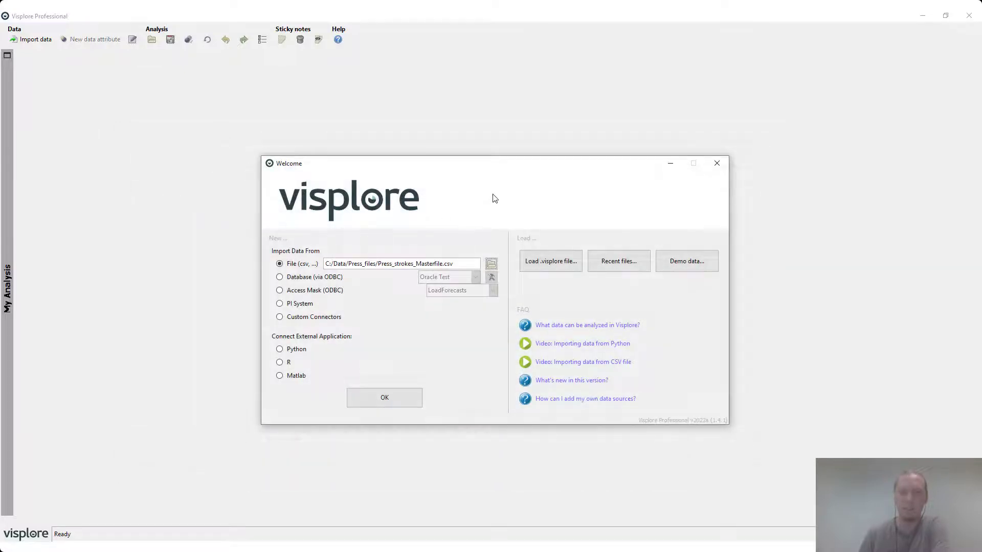
{"action": "left_click", "coordinate": [406, 397]}
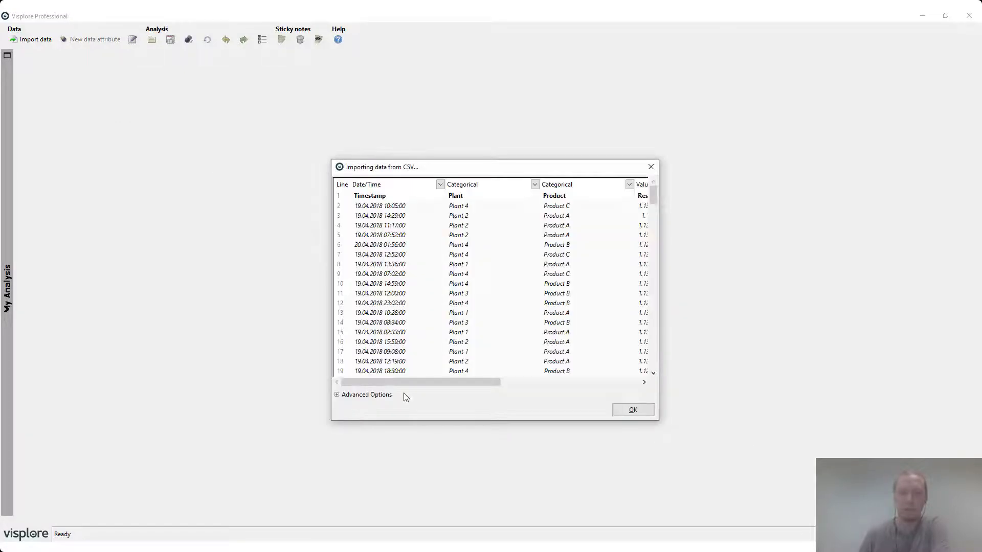
{"action": "left_click_drag", "start_coordinate": [331, 416], "coordinate": [42, 406]}
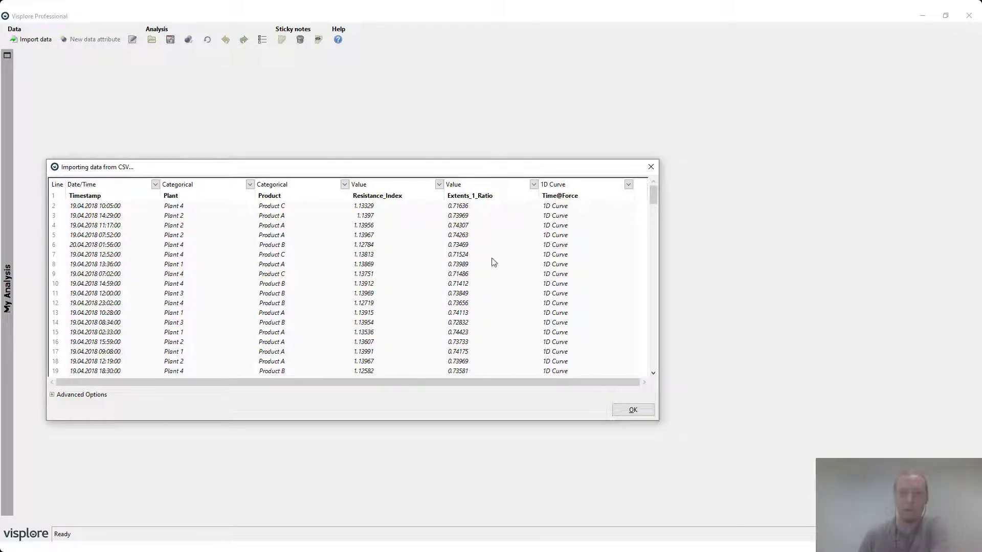
{"action": "left_click", "coordinate": [634, 411]}
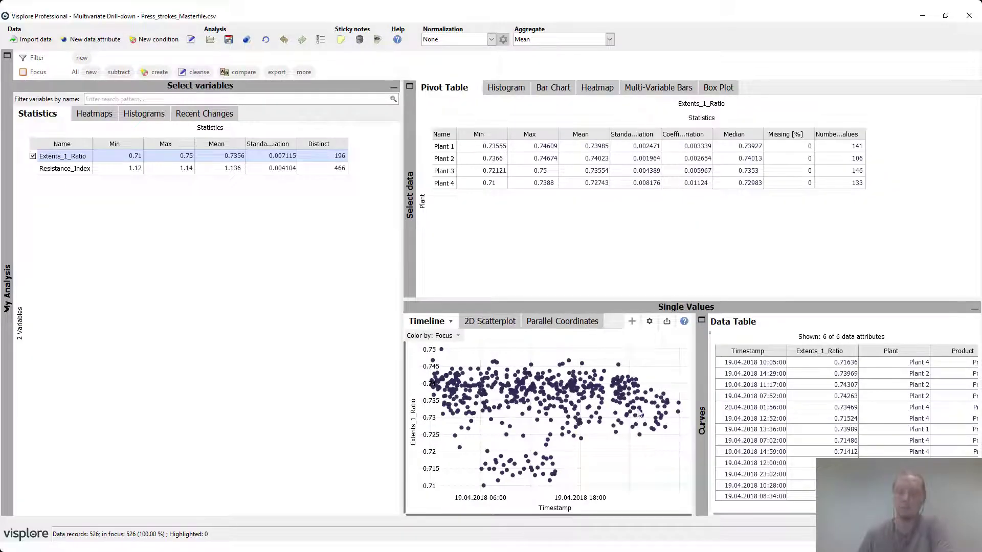
Focus the force curves crossing a line from [68.18, 22.917] to [83.48, 26.667], and select the low Extents_1_Ratio cluster in the timeline.
{"action": "left_click", "coordinate": [701, 366]}
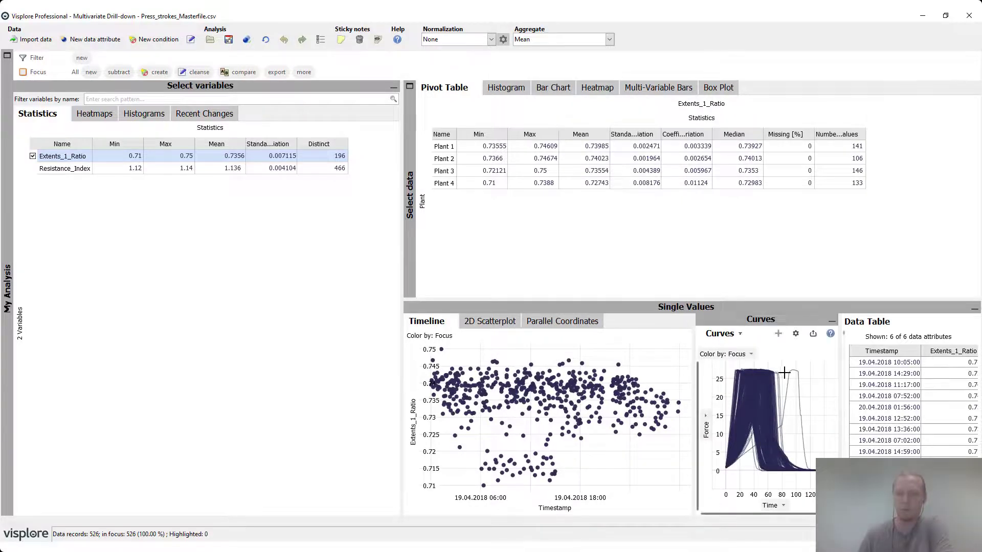
{"action": "left_click_drag", "start_coordinate": [785, 372], "coordinate": [774, 386]}
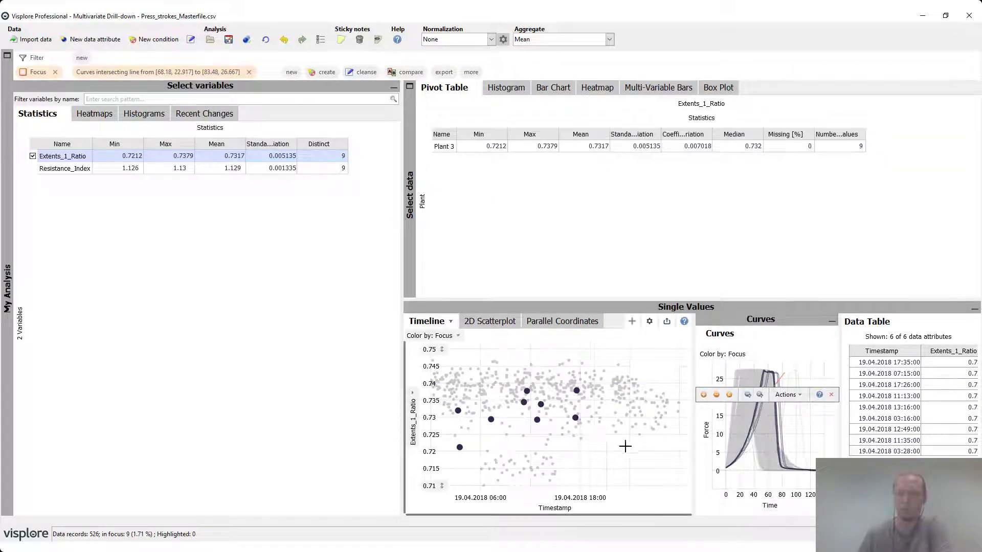
{"action": "left_click_drag", "start_coordinate": [574, 448], "coordinate": [526, 483]}
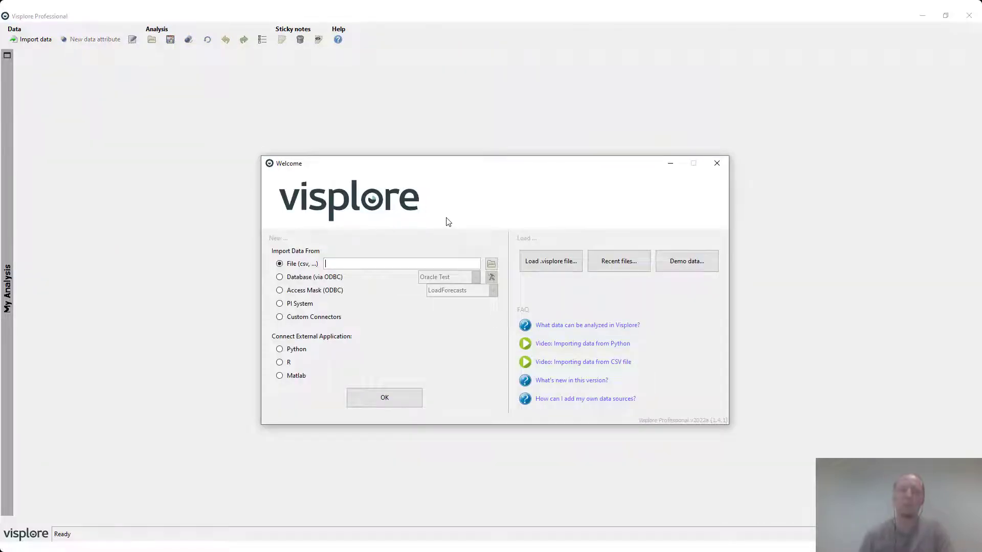
Import Press_Strokes_raw.csv from the Press_raw folder, keeping Time as Date/Time and Force as Value.
{"action": "left_click", "coordinate": [491, 264]}
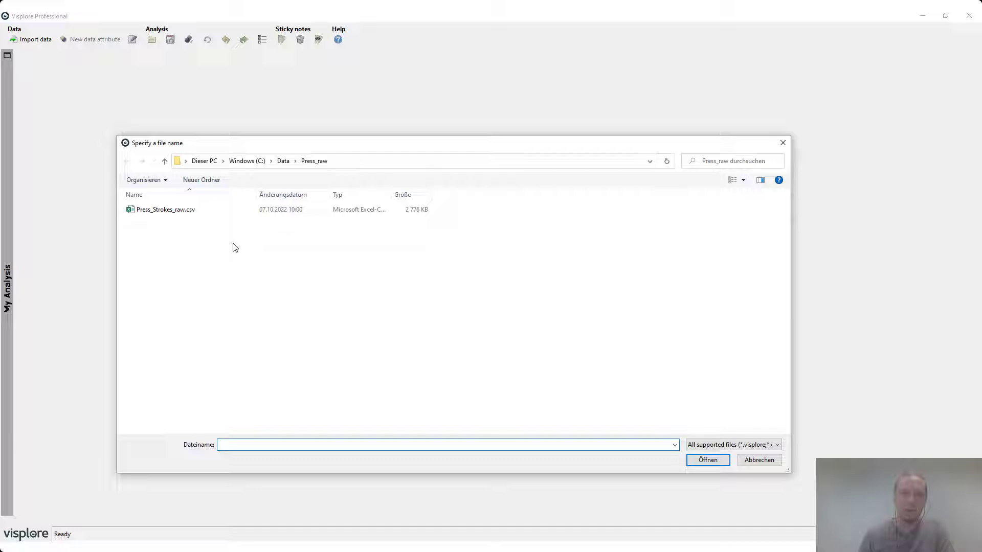
{"action": "left_click", "coordinate": [168, 210]}
{"action": "double_click", "coordinate": [141, 213]}
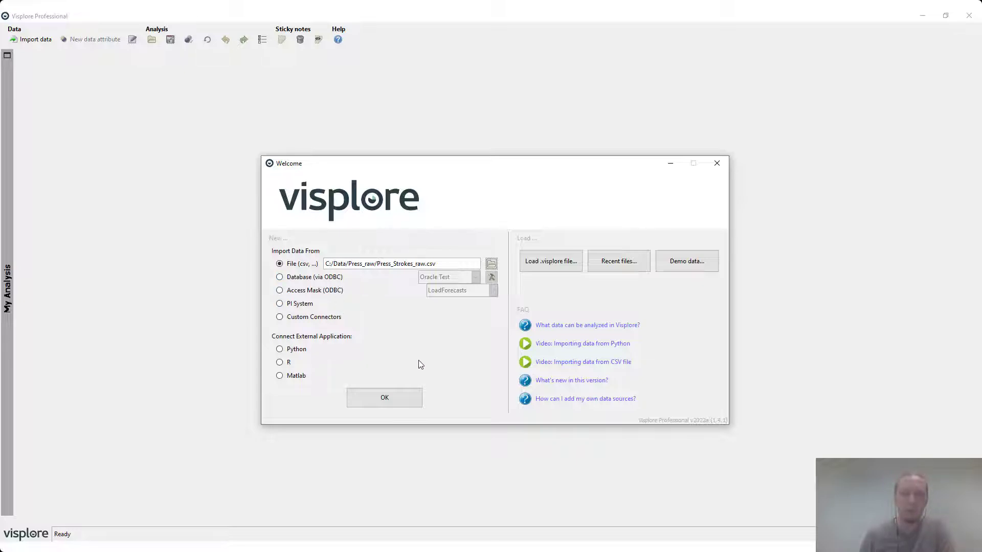
{"action": "left_click", "coordinate": [397, 402]}
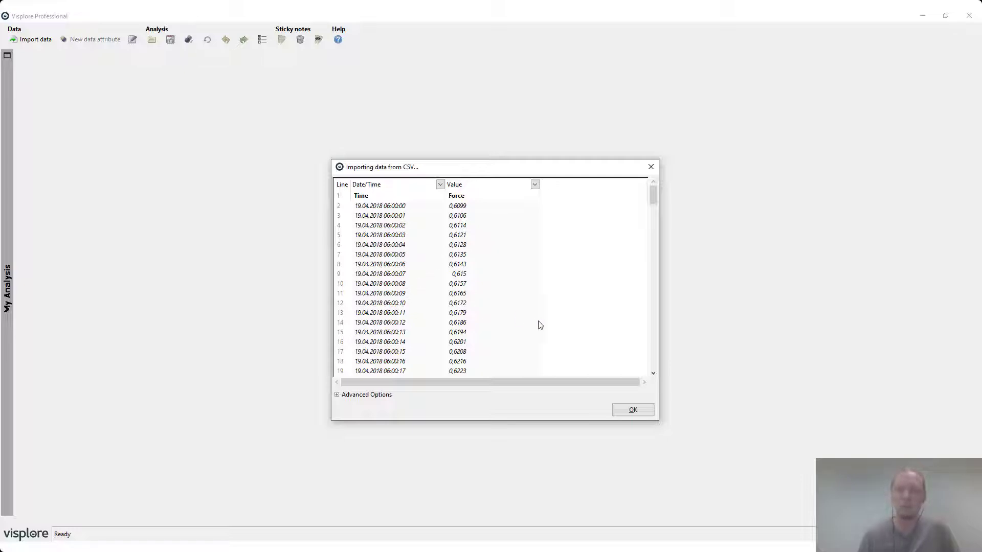
{"action": "left_click", "coordinate": [633, 410]}
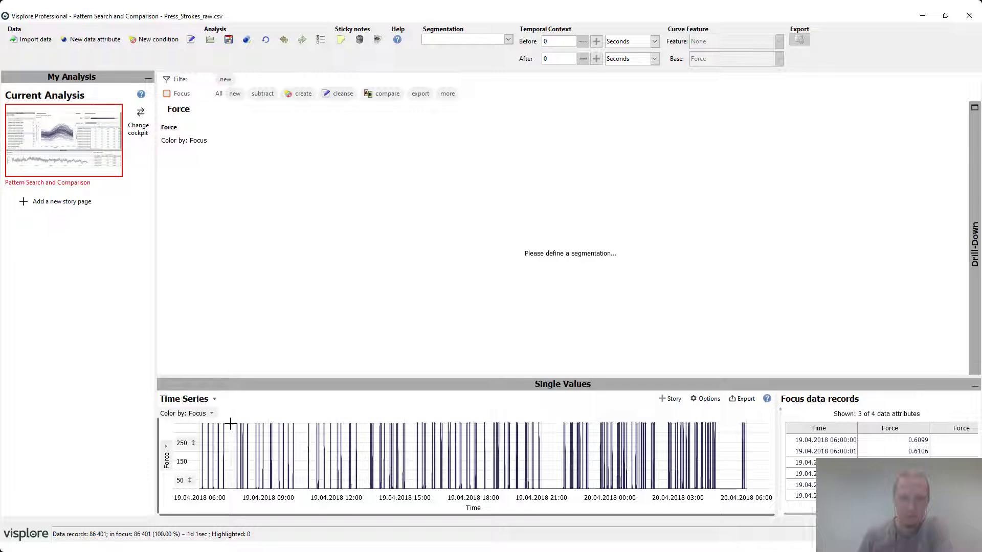
Select the force stroke from 19.04.2018 07:37:52 to 07:39:14 in the time series and create a pattern search named Pattern on Force.
{"action": "left_click_drag", "start_coordinate": [229, 423], "coordinate": [264, 509]}
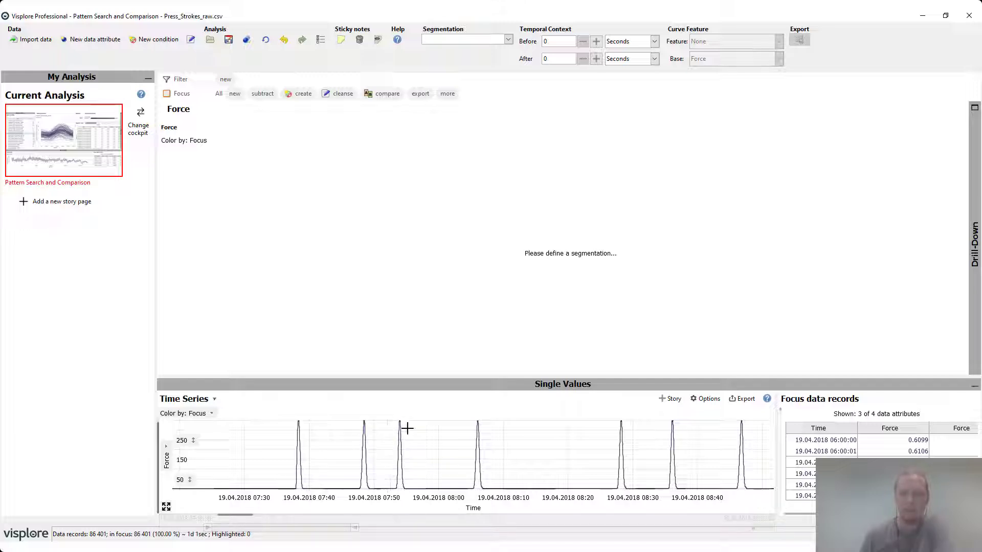
{"action": "mouse_move", "coordinate": [469, 477]}
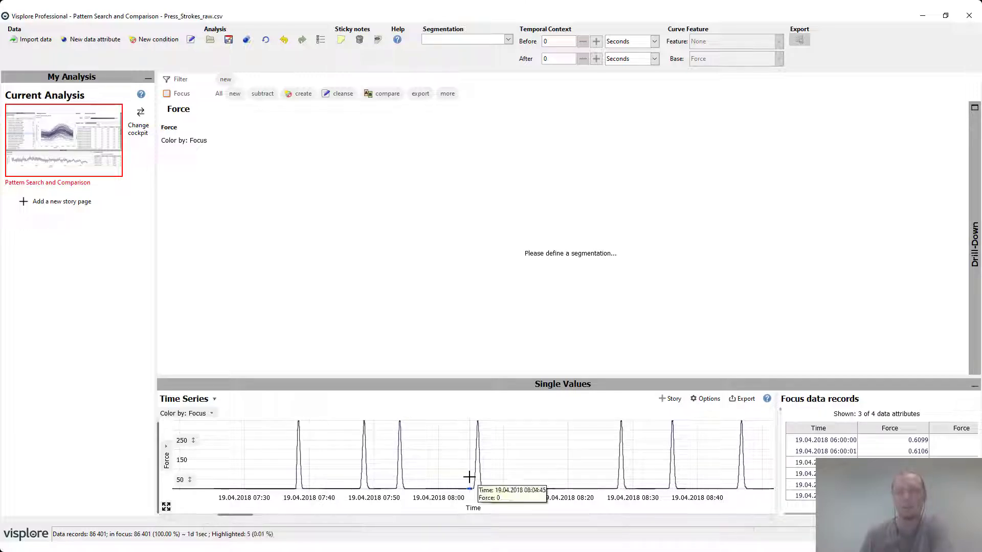
{"action": "left_click", "coordinate": [114, 76]}
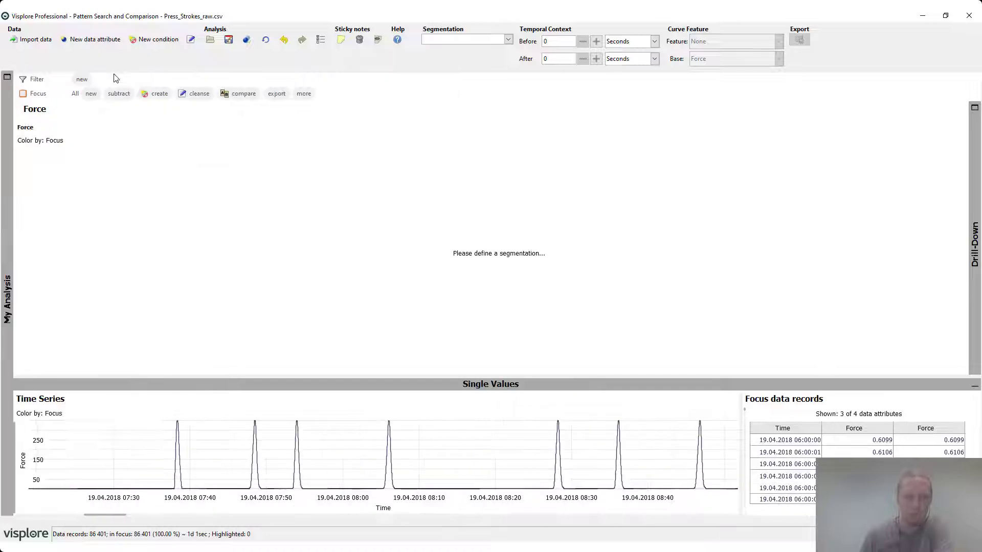
{"action": "mouse_move", "coordinate": [443, 420]}
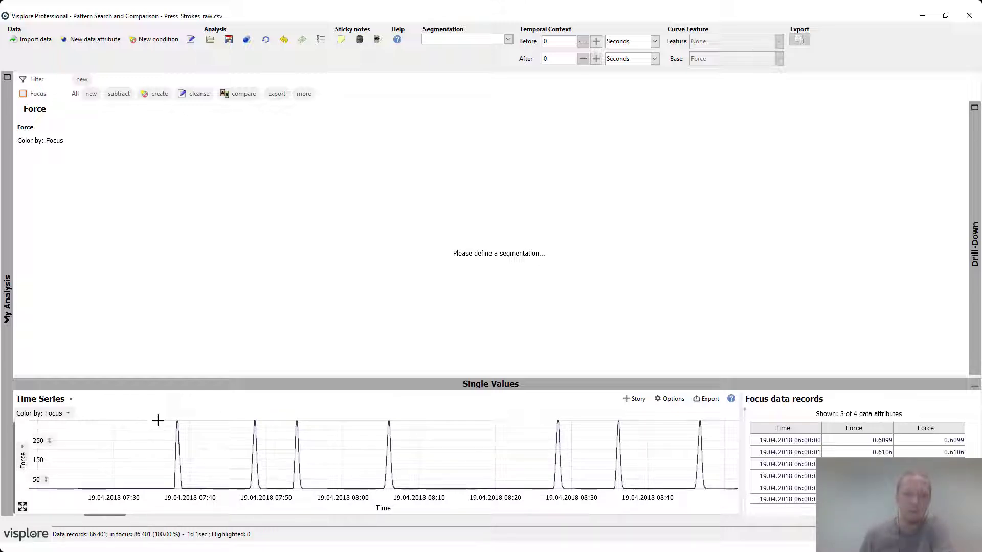
{"action": "left_click_drag", "start_coordinate": [157, 416], "coordinate": [316, 509]}
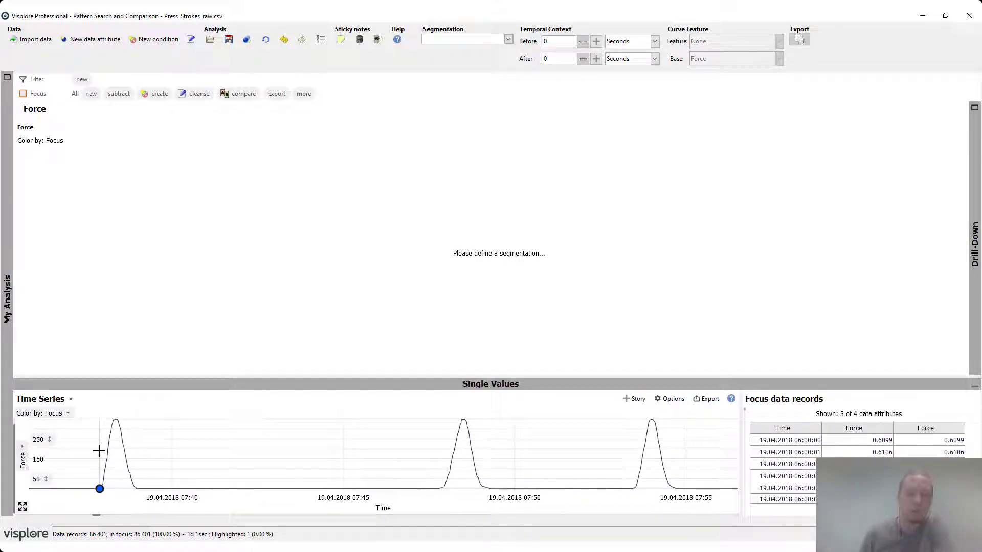
{"action": "left_click_drag", "start_coordinate": [99, 450], "coordinate": [147, 455]}
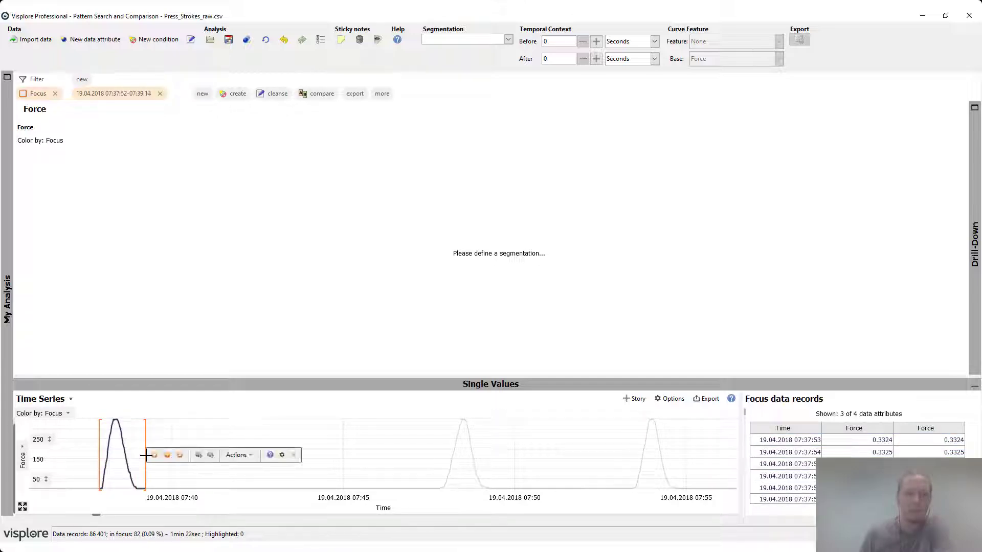
{"action": "left_click", "coordinate": [228, 456]}
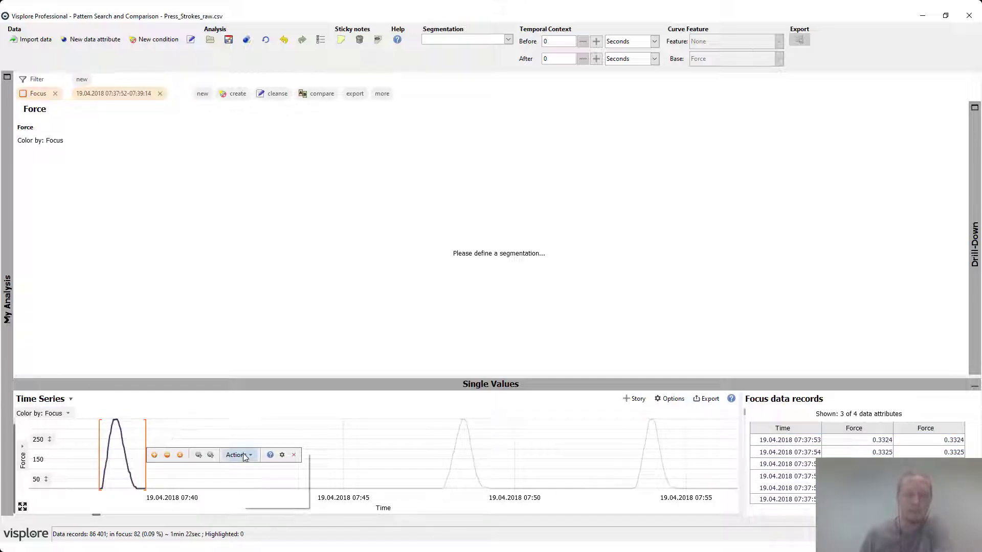
{"action": "left_click", "coordinate": [275, 491]}
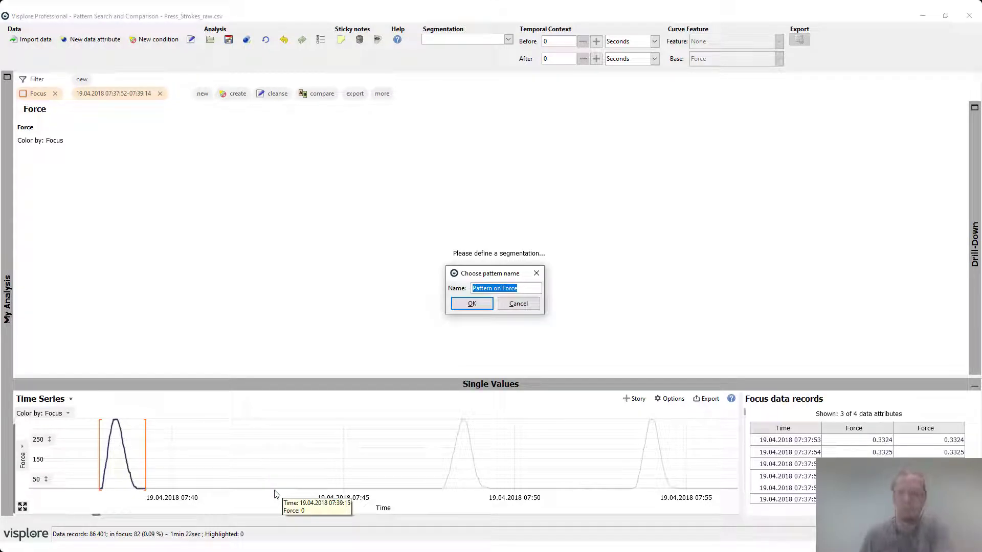
{"action": "left_click", "coordinate": [462, 305]}
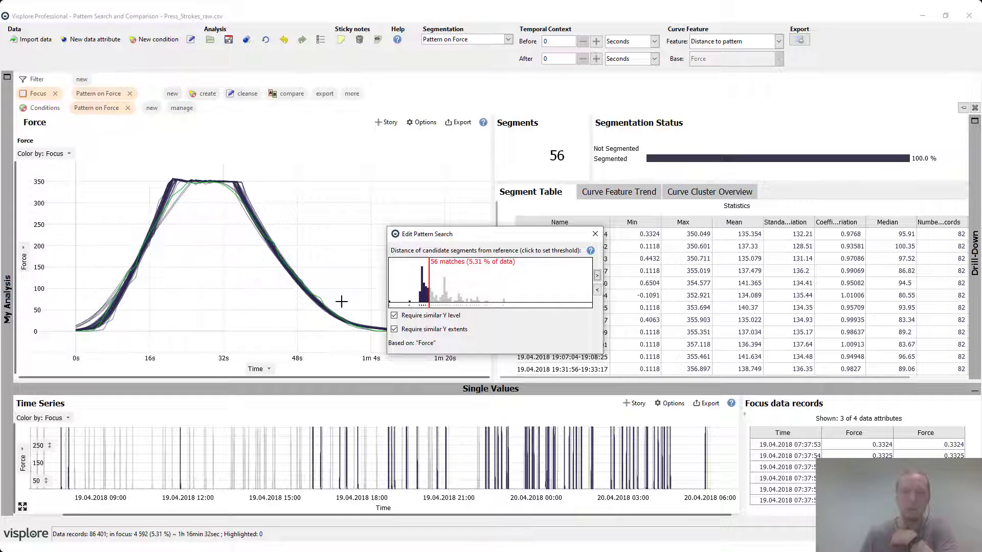
Raise the distance threshold of the pattern search beyond all candidate segments so every stroke matches, and close its editor.
{"action": "left_click_drag", "start_coordinate": [471, 236], "coordinate": [333, 113]}
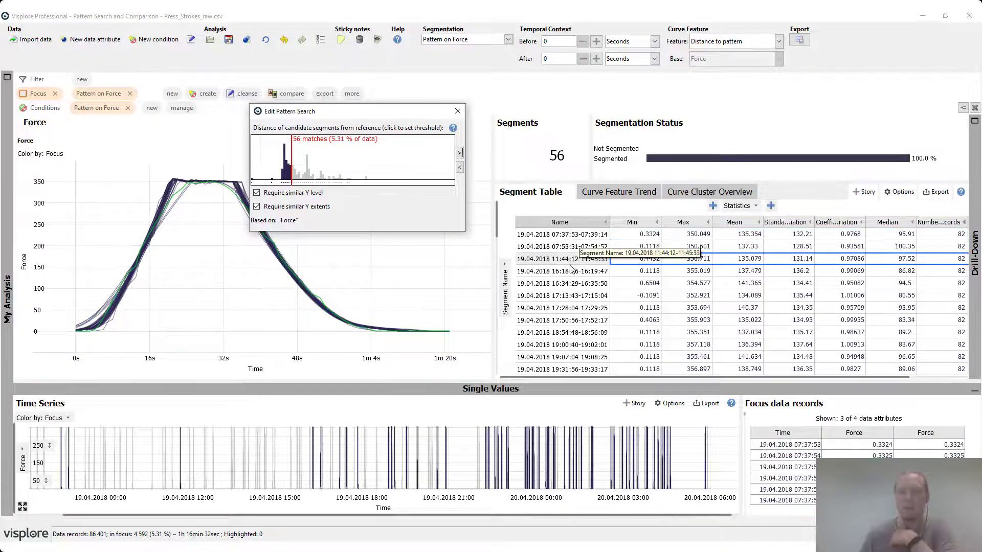
{"action": "left_click", "coordinate": [570, 285]}
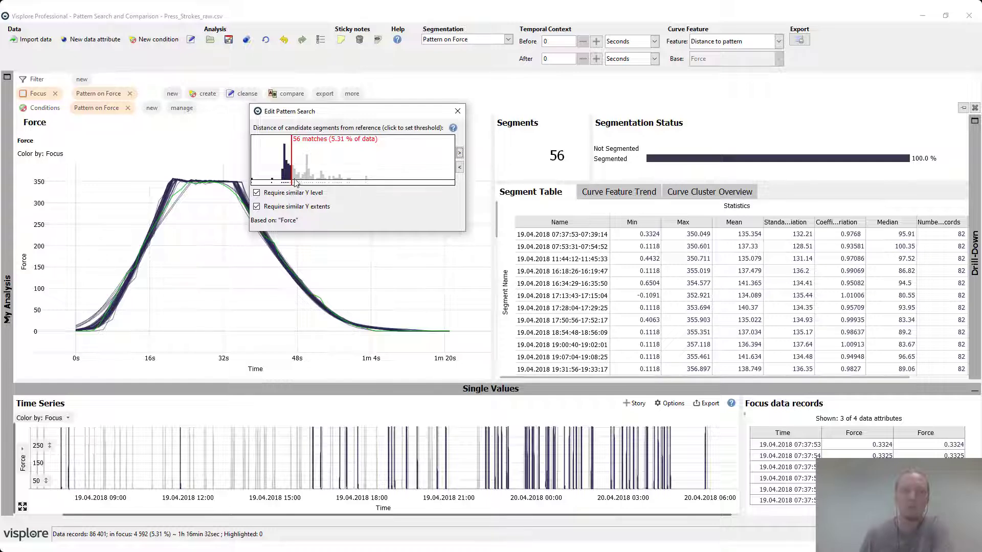
{"action": "left_click", "coordinate": [315, 162]}
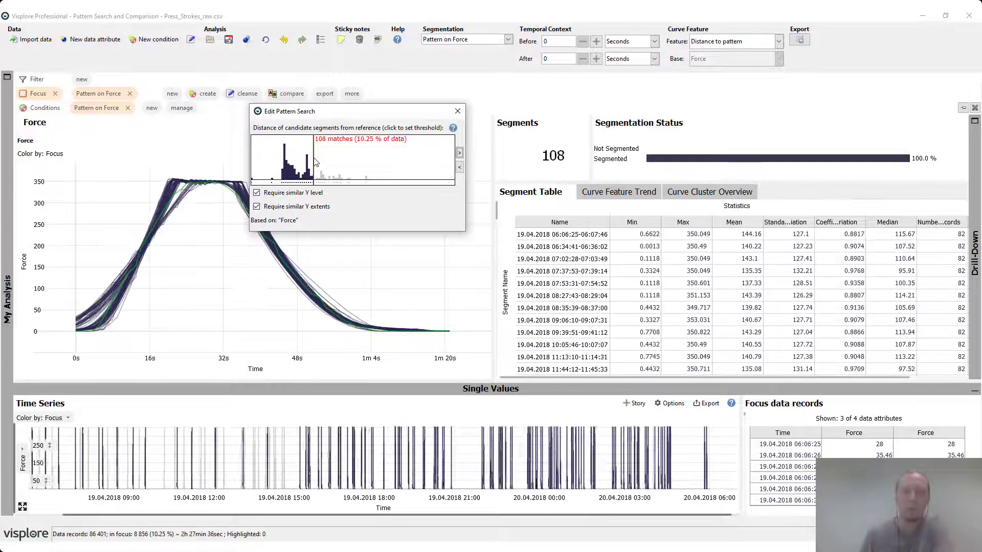
{"action": "left_click", "coordinate": [378, 166]}
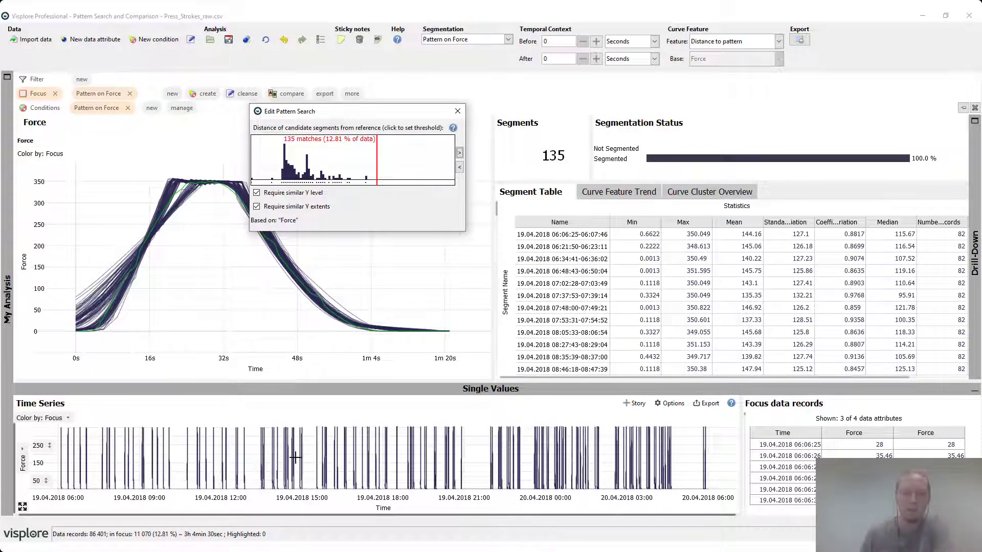
{"action": "left_click", "coordinate": [455, 109]}
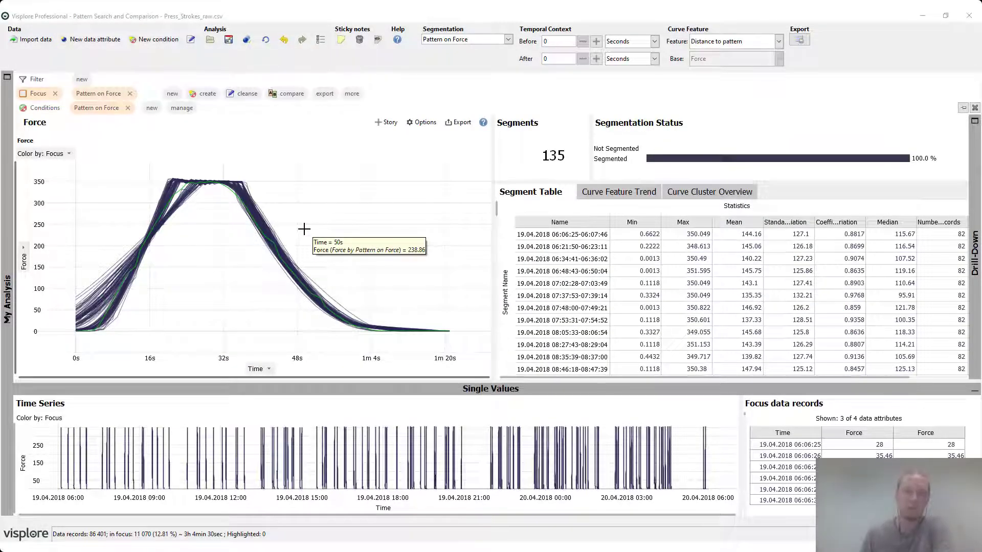
Focus the force curves crossing a line from [18s, 335.987] to [23s, 330.839] on the rising slope.
{"action": "left_click_drag", "start_coordinate": [113, 171], "coordinate": [242, 309]}
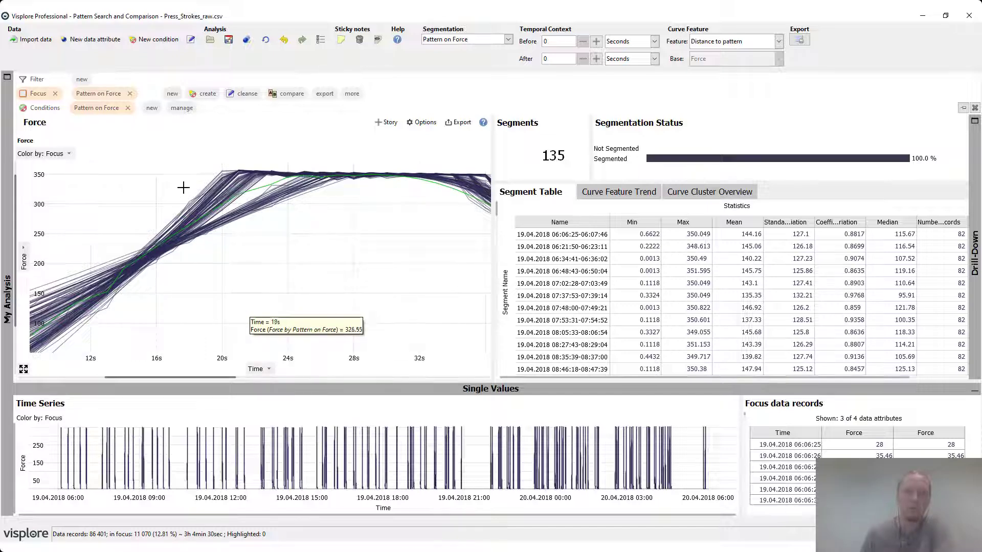
{"action": "left_click_drag", "start_coordinate": [182, 182], "coordinate": [263, 185]}
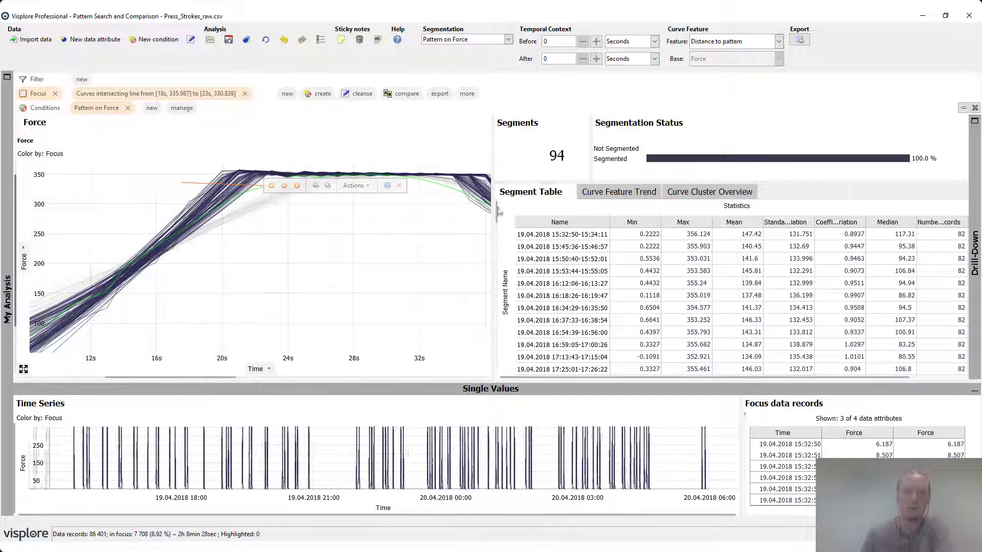
{"action": "left_click", "coordinate": [24, 372]}
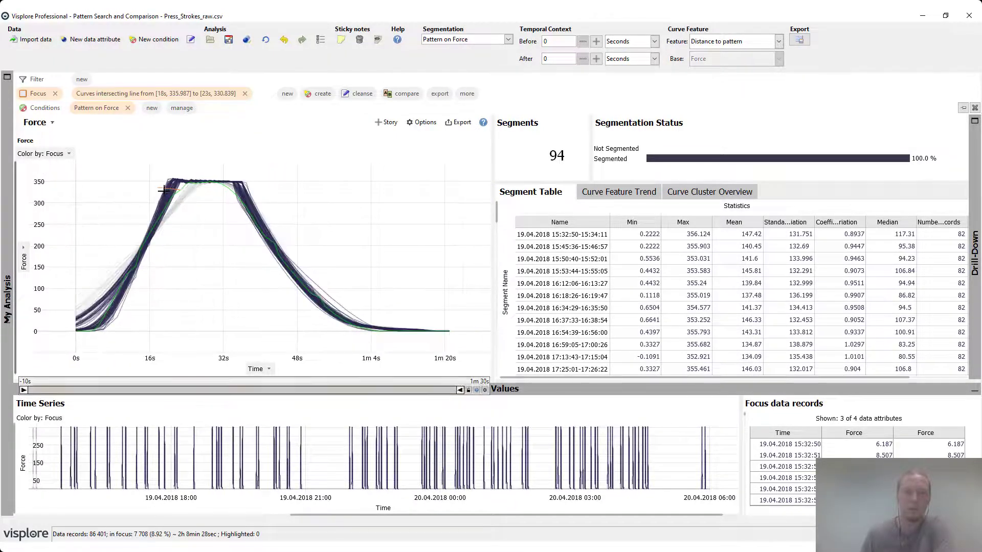
Label the focused curves Steep Slope in a new labeling named Labeling 1, with labels assigned to color.
{"action": "mouse_move", "coordinate": [168, 188]}
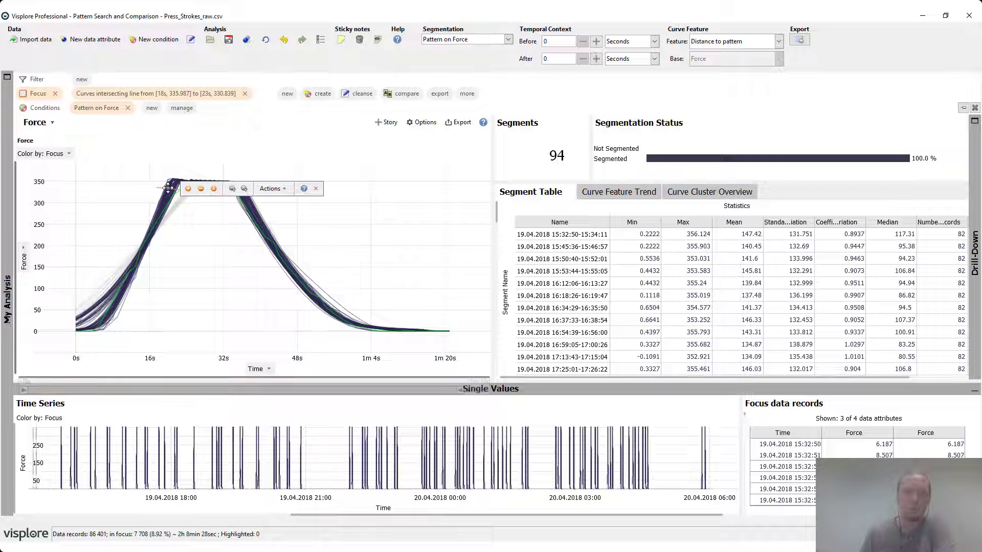
{"action": "left_click", "coordinate": [279, 190]}
{"action": "mouse_move", "coordinate": [303, 196]}
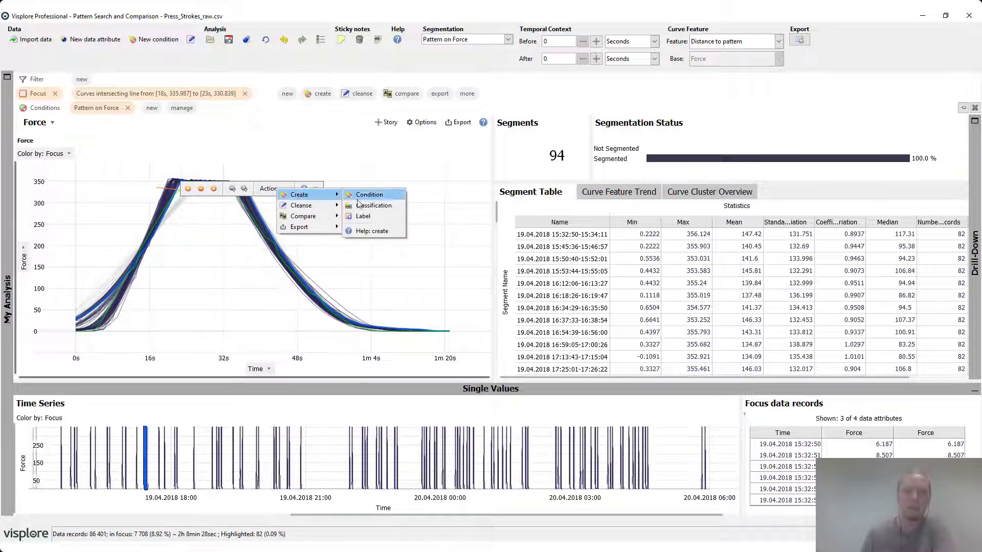
{"action": "left_click", "coordinate": [377, 217]}
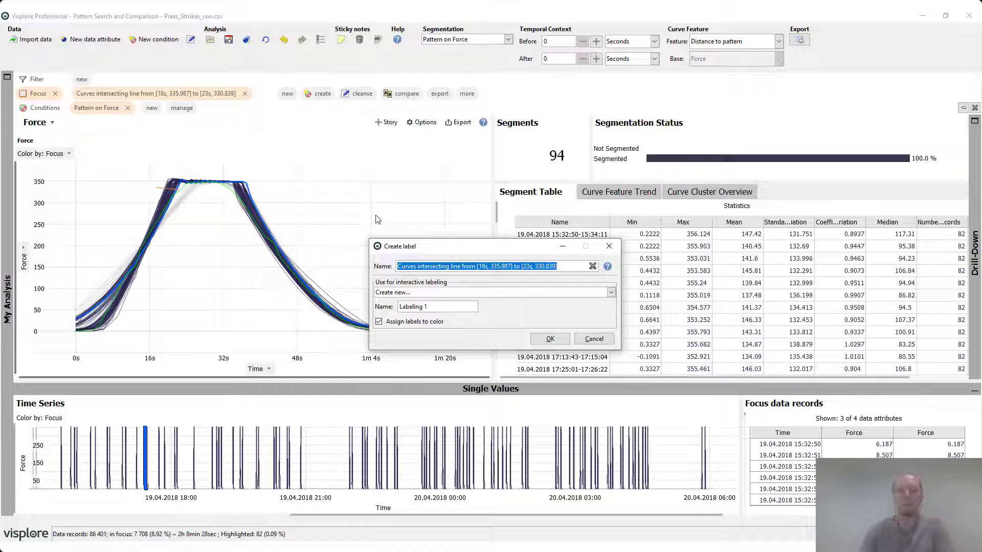
{"action": "type", "text": "Steep Slope"}
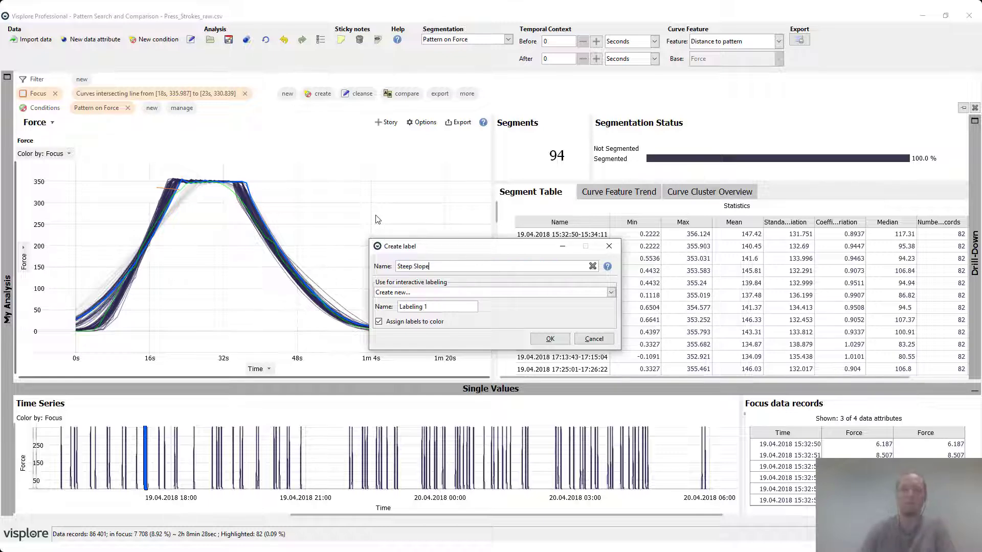
{"action": "left_click", "coordinate": [550, 339]}
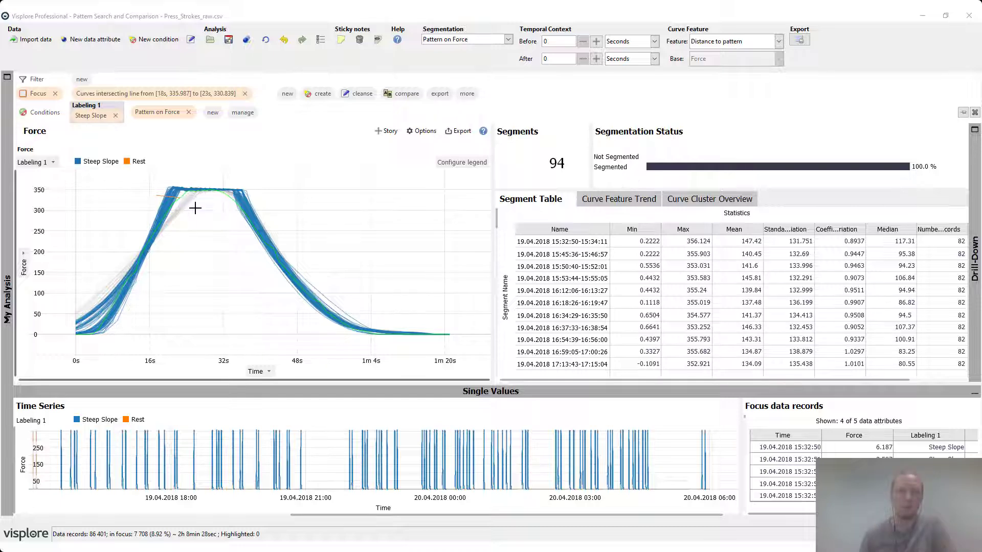
Focus the curves crossing a line from [23s, 335.89] to [26s, 305.07] and label them Round slope in Labeling 1.
{"action": "left_click_drag", "start_coordinate": [182, 195], "coordinate": [197, 208]}
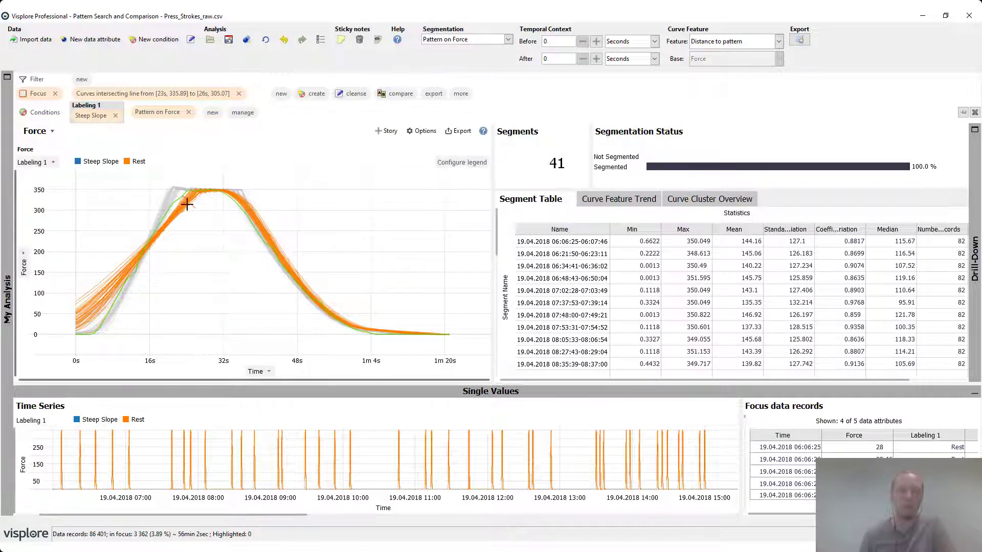
{"action": "mouse_move", "coordinate": [187, 203]}
{"action": "left_click", "coordinate": [248, 203]}
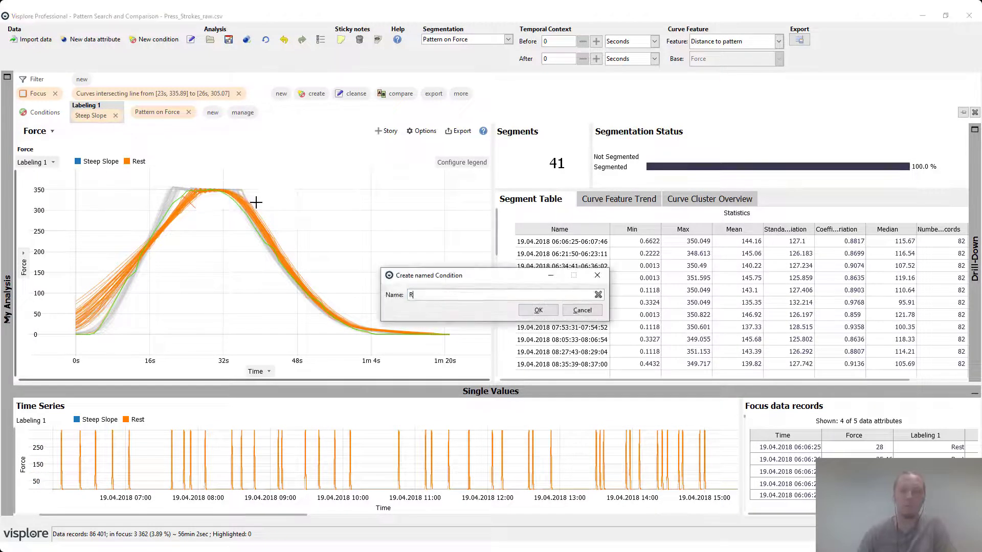
{"action": "type", "text": "Round slope"}
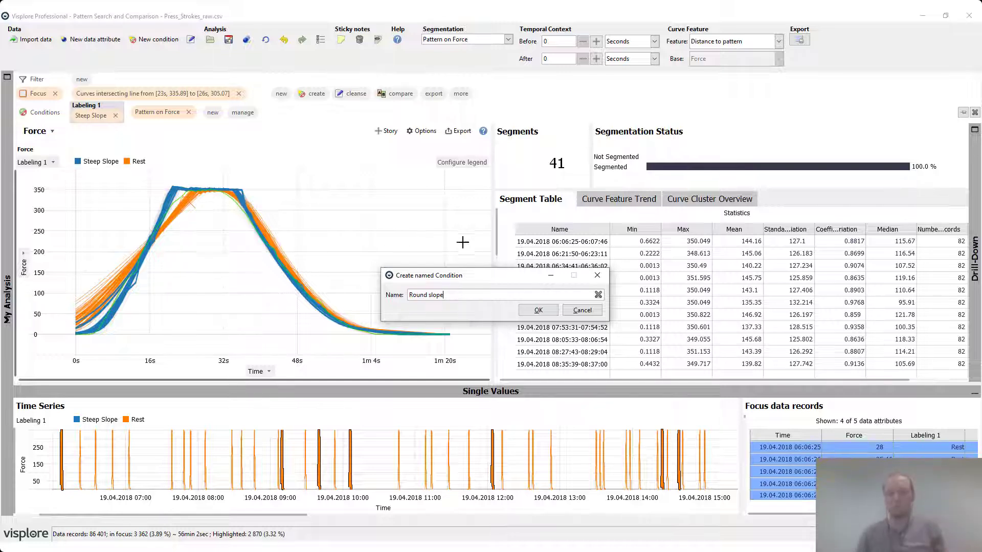
{"action": "left_click", "coordinate": [539, 310]}
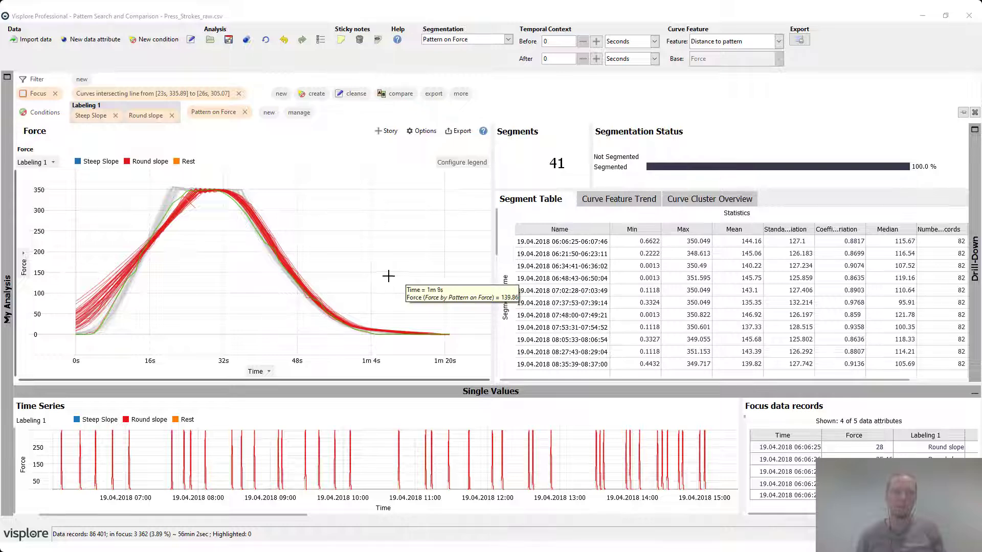
Clear the focus to include all data and widen the Focus data records table to examine the Labeling 1 column.
{"action": "left_click", "coordinate": [55, 93]}
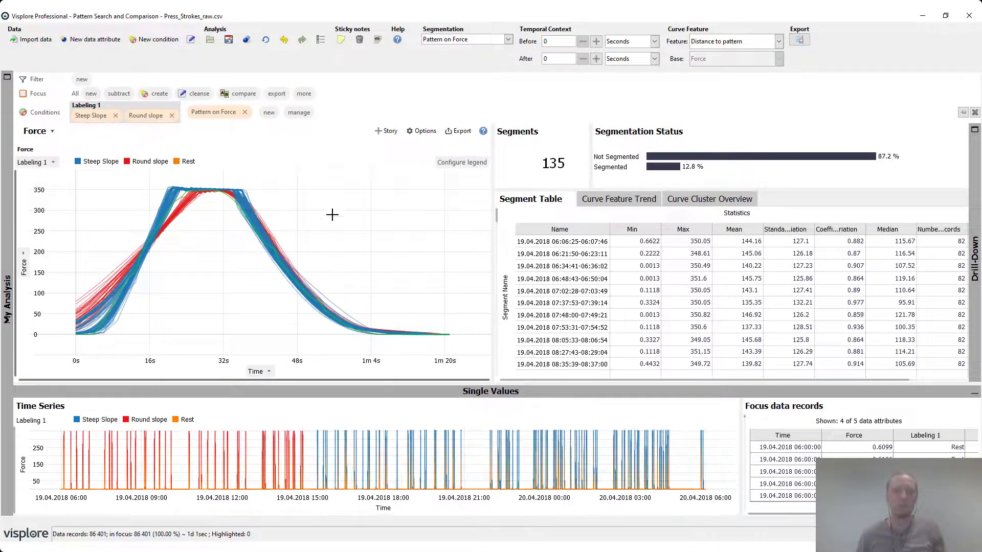
{"action": "mouse_move", "coordinate": [333, 215]}
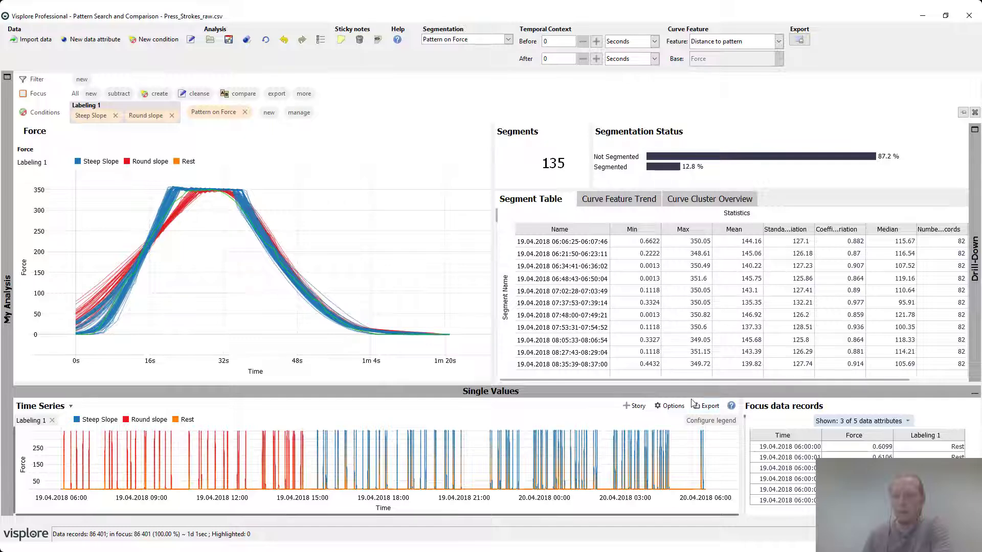
{"action": "left_click_drag", "start_coordinate": [742, 408], "coordinate": [571, 407]}
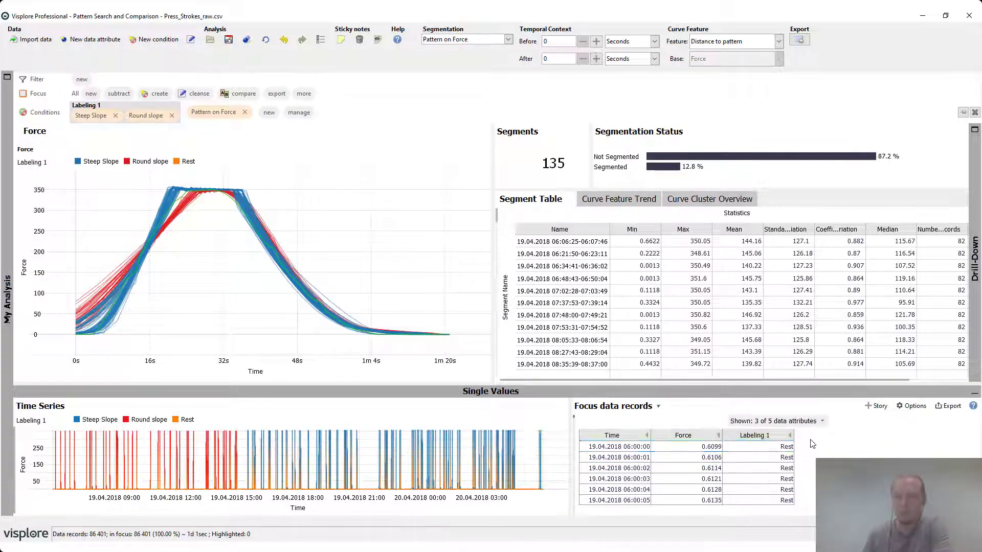
{"action": "left_click", "coordinate": [636, 458]}
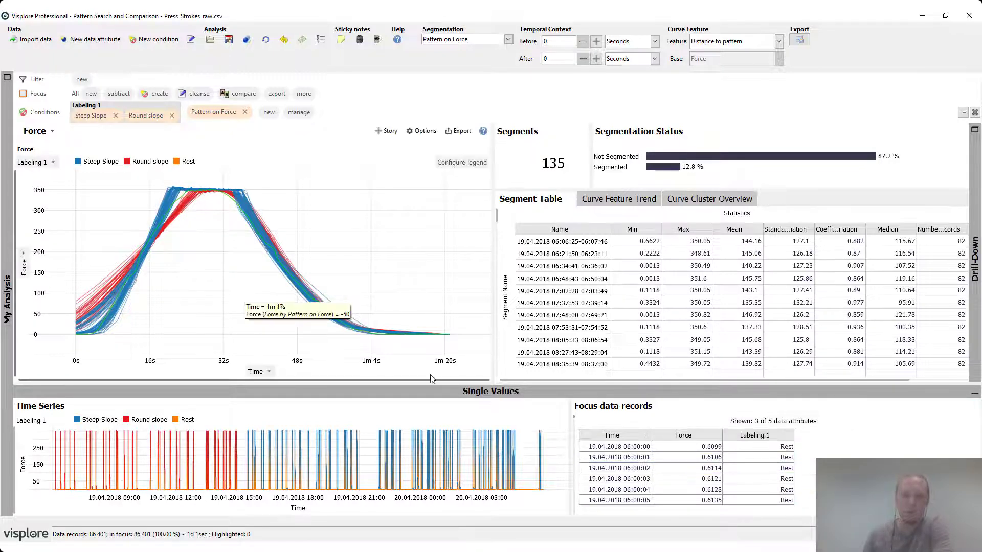
Focus the outlier curve crossing a line from [56s, 69.59] to [1m 3s, 115.21], check its labeled records, and clear the focus.
{"action": "left_click_drag", "start_coordinate": [367, 287], "coordinate": [332, 306]}
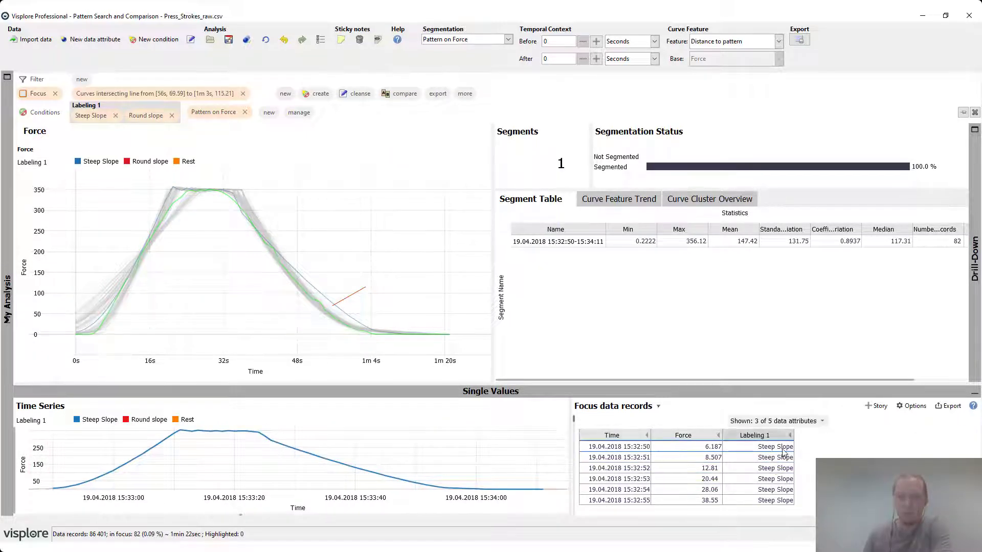
{"action": "left_click", "coordinate": [832, 454]}
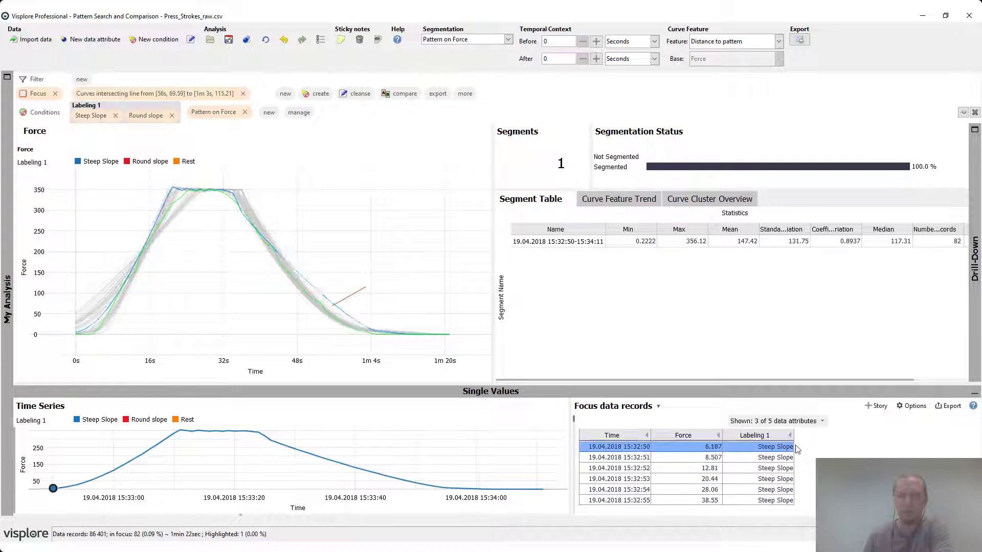
{"action": "mouse_move", "coordinate": [352, 293]}
{"action": "left_click", "coordinate": [325, 300]}
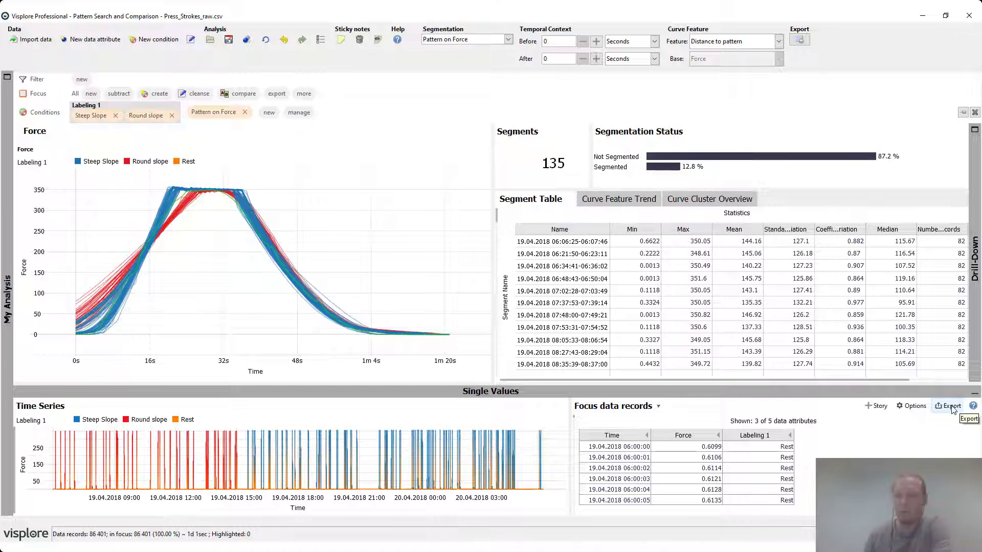
Export the Focus data records with Time, Force and Labeling 1 to the clipboard.
{"action": "left_click", "coordinate": [950, 406]}
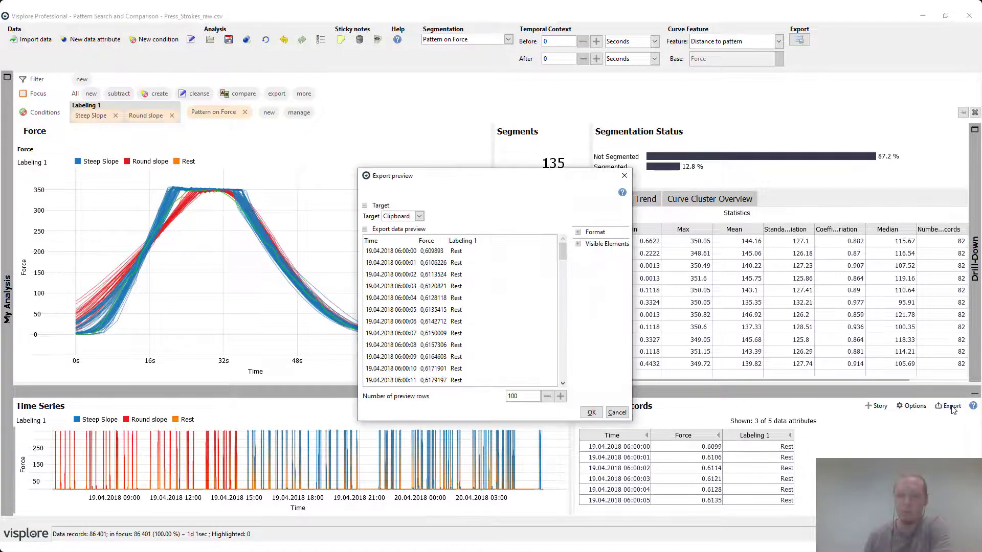
{"action": "left_click", "coordinate": [591, 413]}
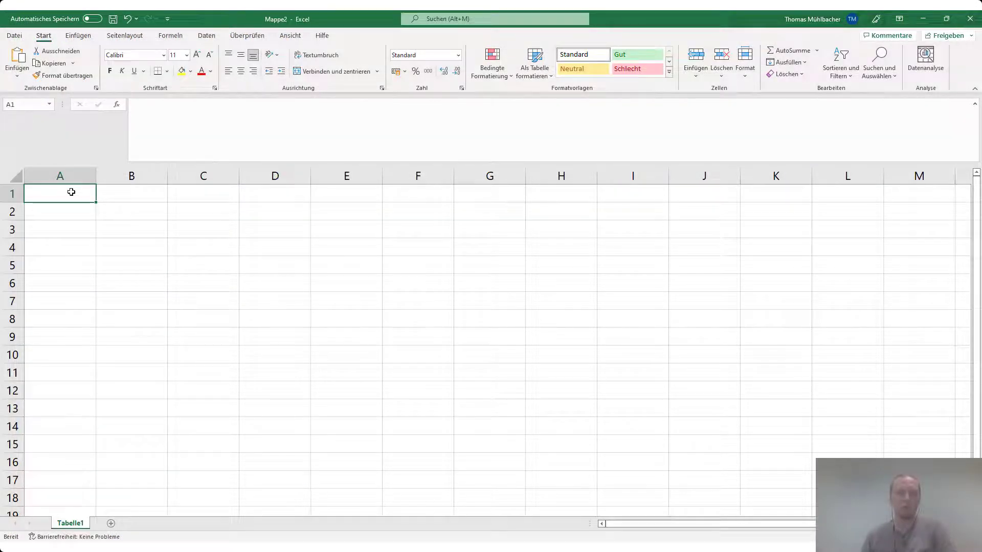
Paste the exported Time, Force and Labeling 1 records into the blank Excel sheet from A1 and fit column A to its contents.
{"action": "key", "text": "ctrl+v"}
{"action": "double_click", "coordinate": [96, 176]}
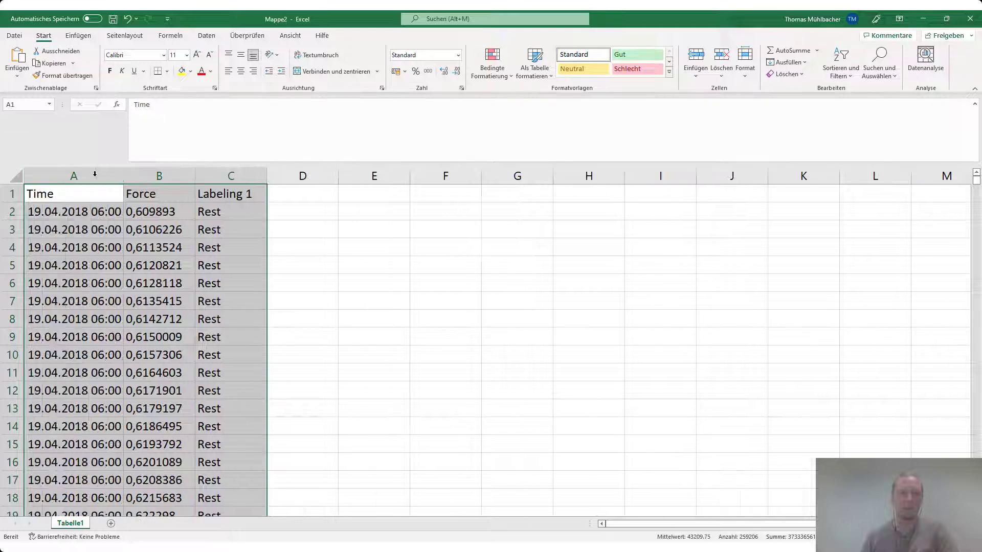
{"action": "left_click", "coordinate": [377, 259]}
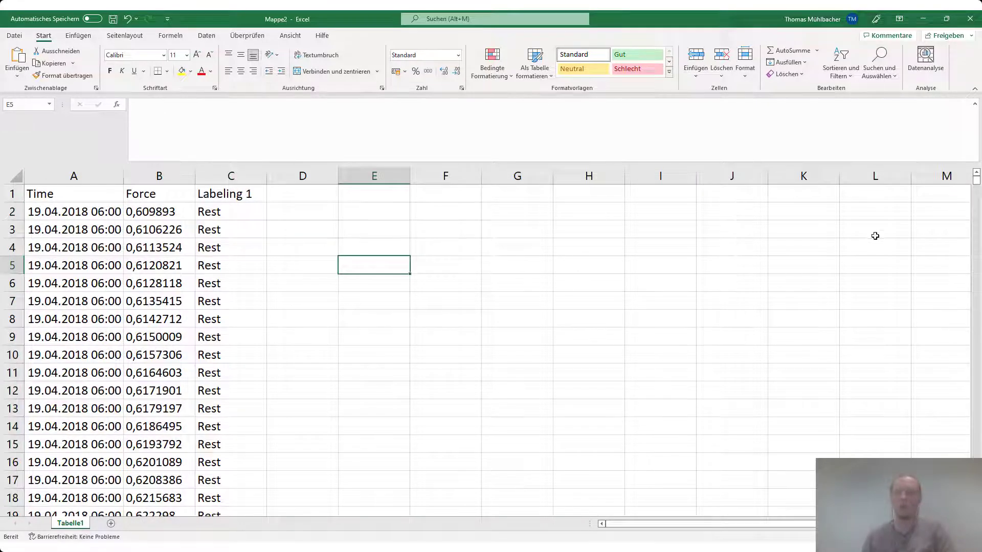
{"action": "left_click_drag", "start_coordinate": [976, 187], "coordinate": [977, 186]}
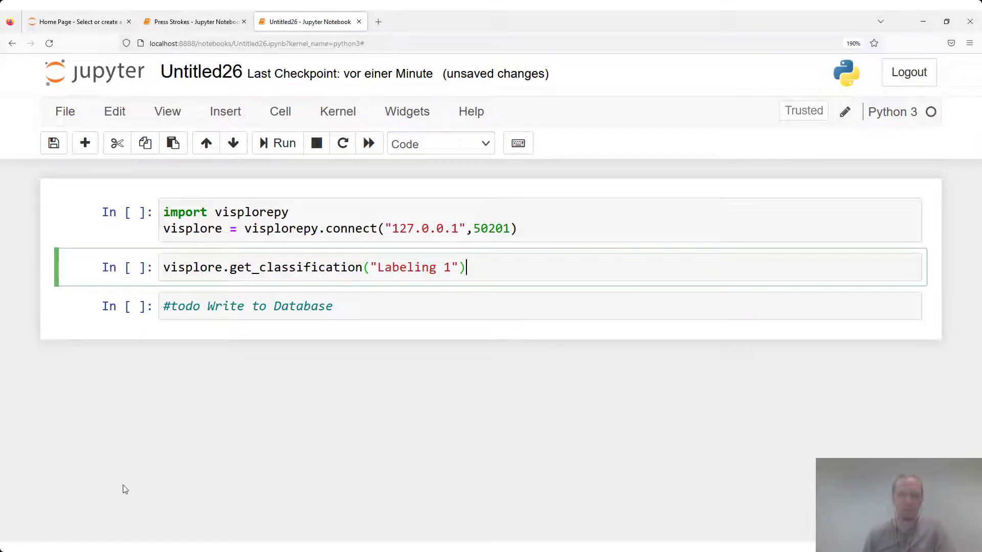
In the Jupyter notebook, run visplore.get_classification("Labeling 1") and review the returned labels.
{"action": "left_click_drag", "start_coordinate": [493, 269], "coordinate": [147, 261]}
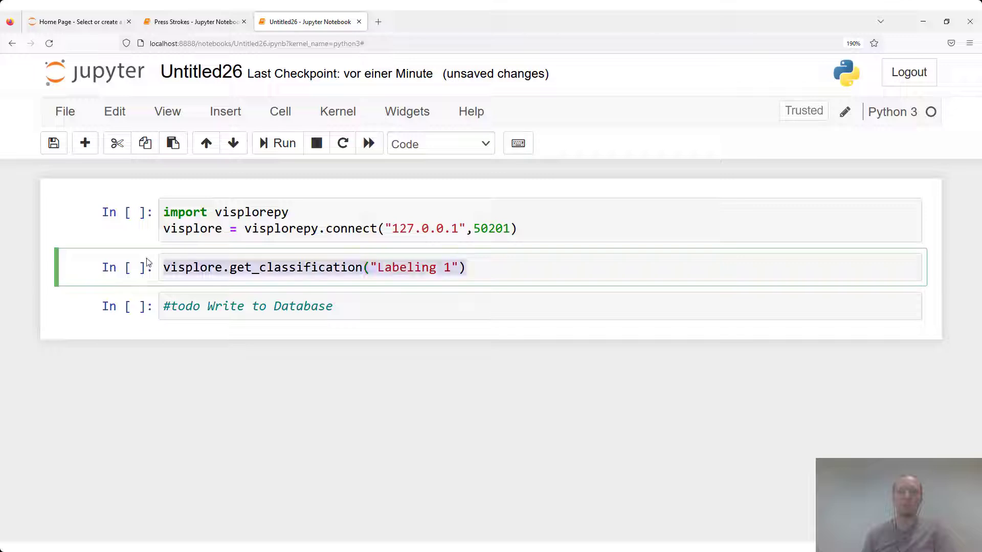
{"action": "left_click", "coordinate": [283, 144]}
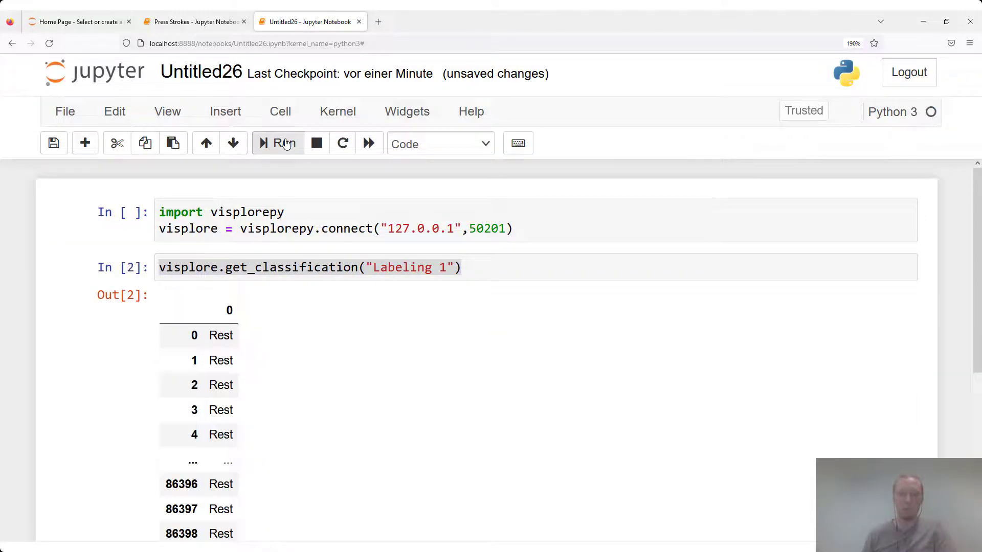
{"action": "scroll", "coordinate": [404, 372], "scroll_direction": "down", "scroll_amount": 2}
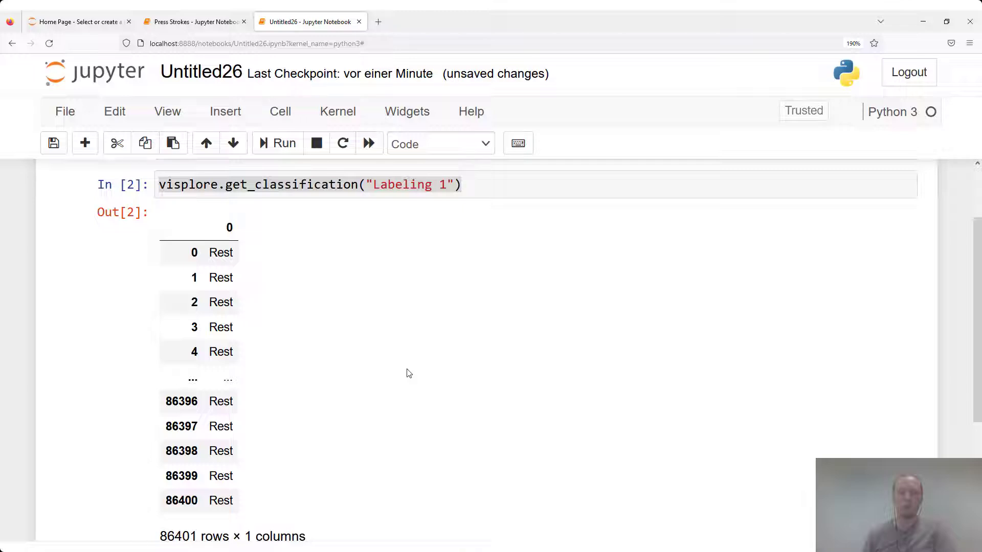
Append [0].value_counts() to the get_classification("Labeling 1") call and rerun the cell to count records per label.
{"action": "left_click", "coordinate": [512, 189]}
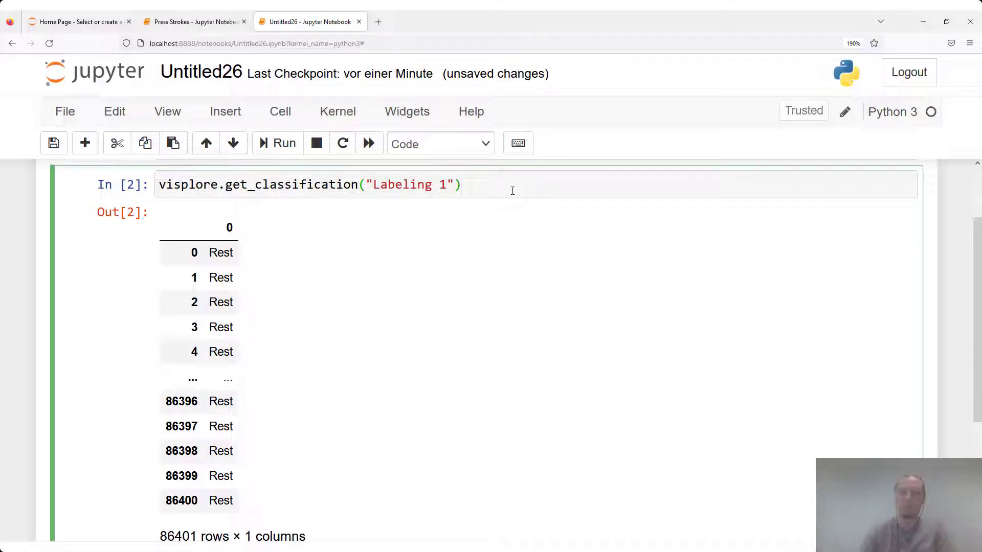
{"action": "type", "text": "[0]."}
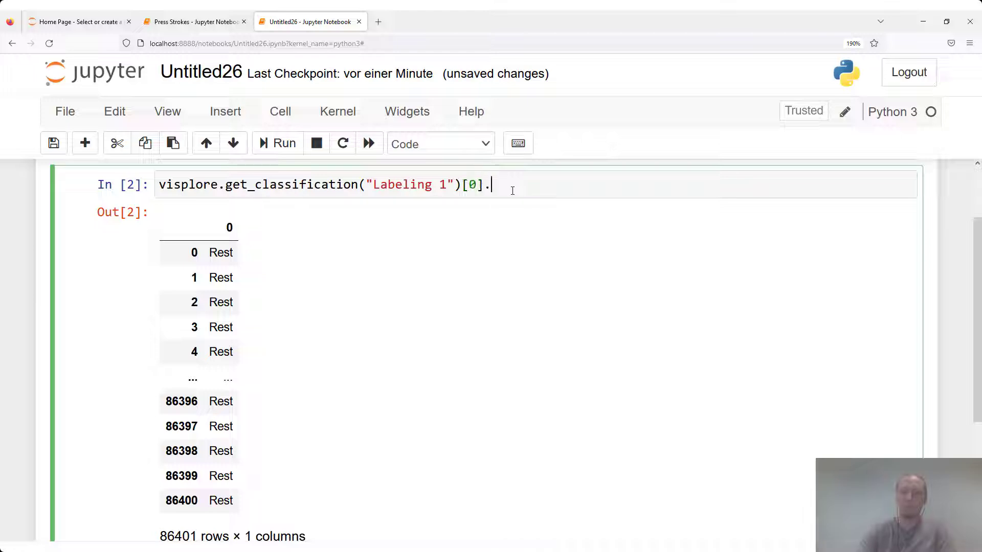
{"action": "type", "text": "value_counts()"}
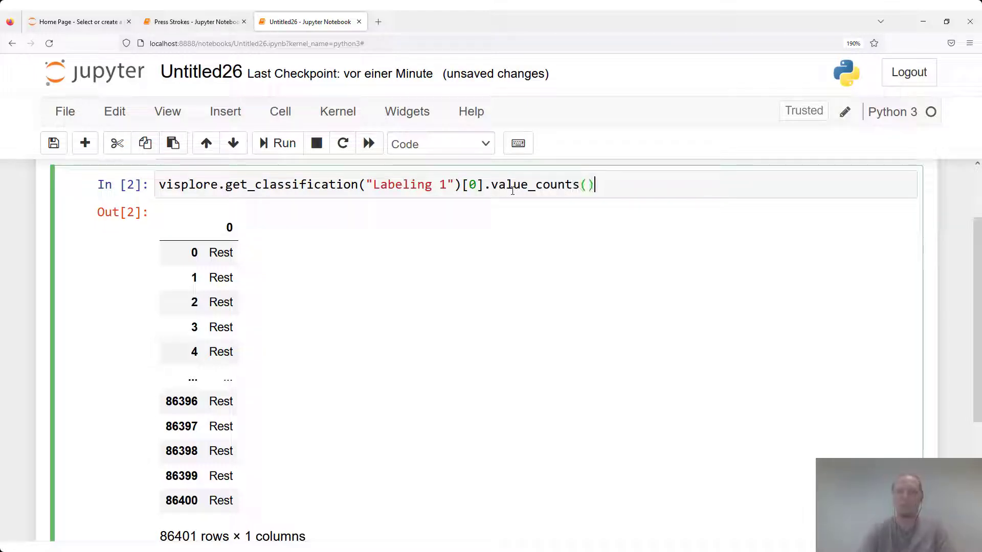
{"action": "key", "text": "ctrl+Return"}
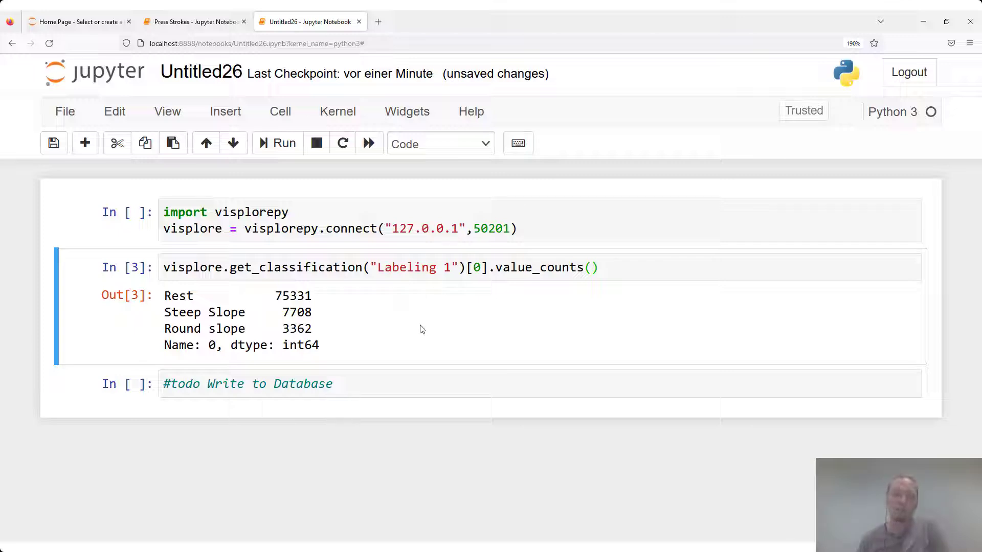
{"action": "triple_click", "coordinate": [347, 382]}
{"action": "left_click", "coordinate": [464, 392]}
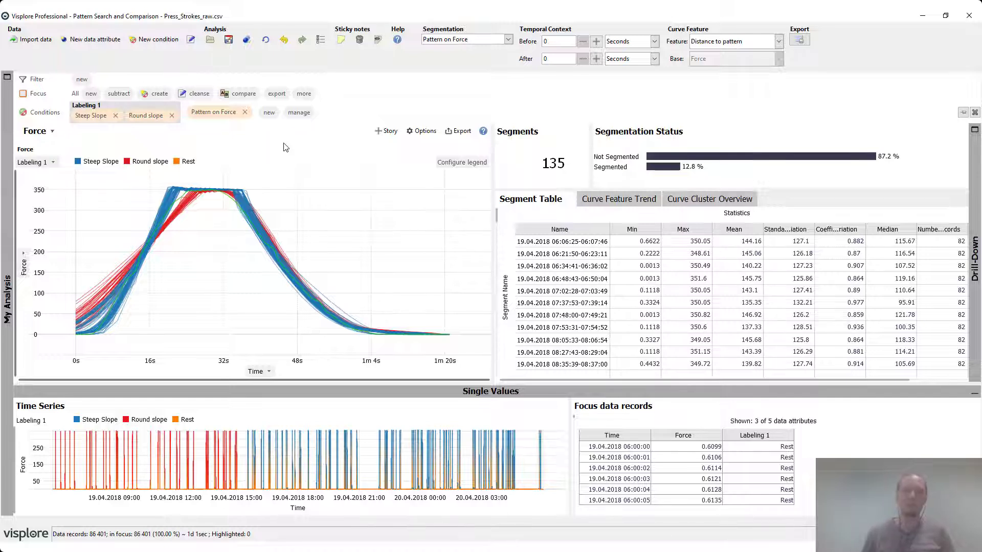
In Visplore, open the Save analysis settings and dismiss them without saving.
{"action": "left_click", "coordinate": [229, 45]}
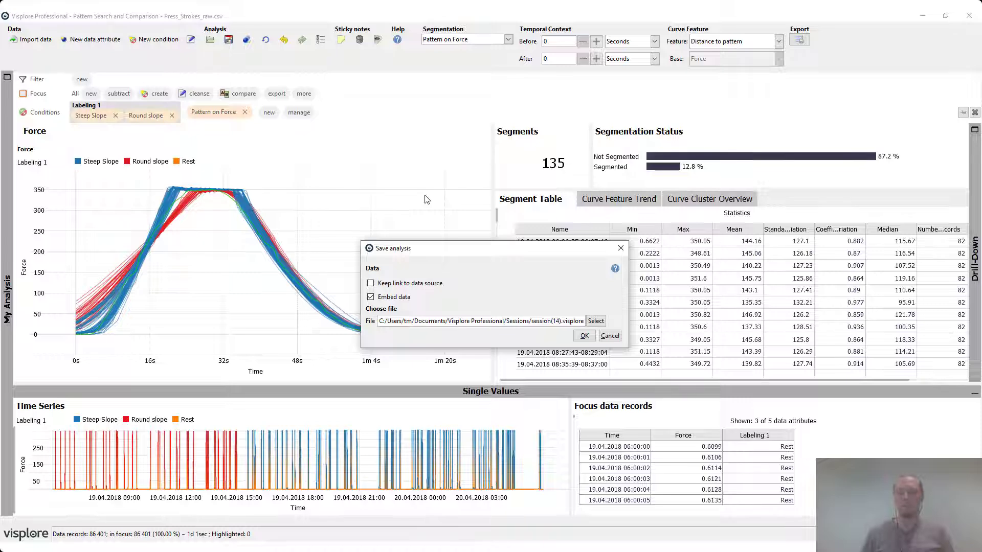
{"action": "left_click", "coordinate": [617, 340]}
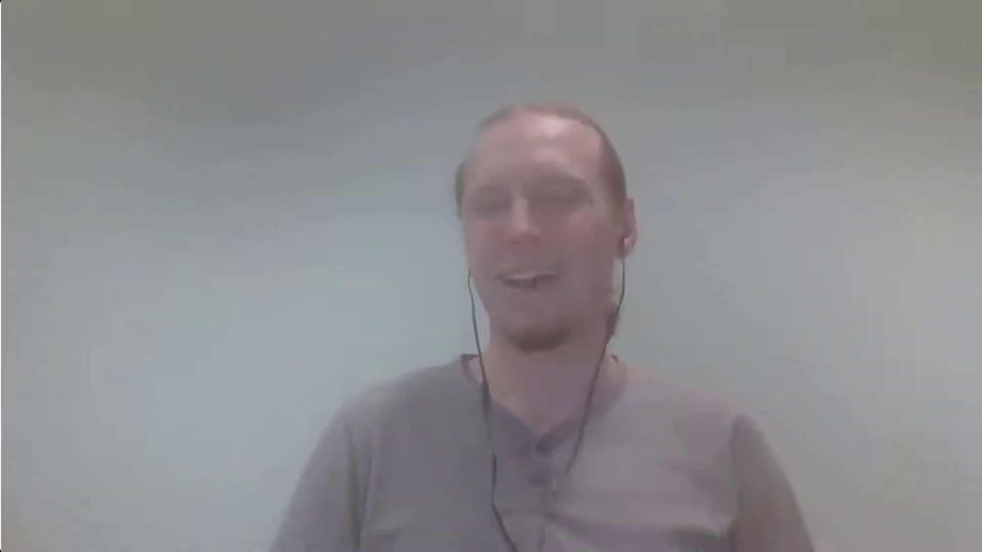